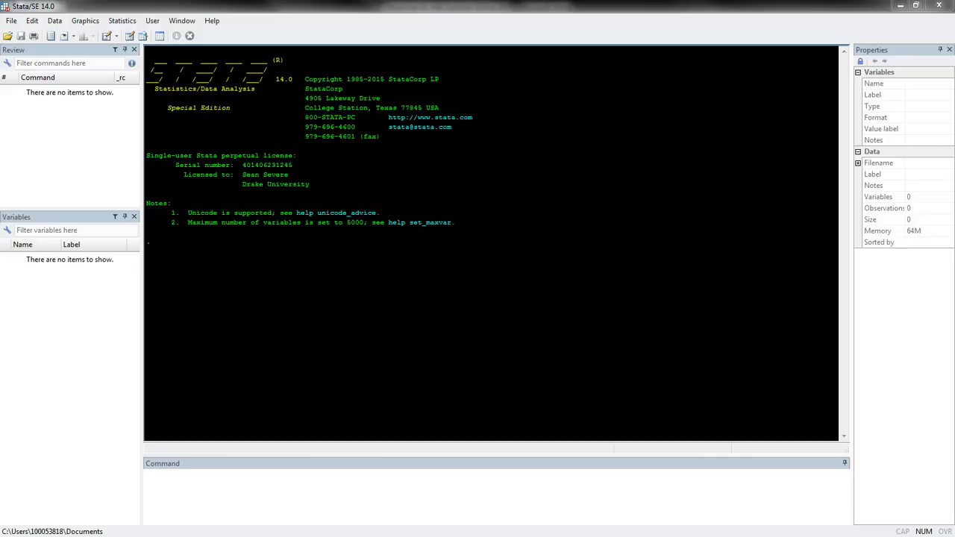
Open the Reg Predict do-file and run its opening lines through the command that loads State Example Data.dta.
key(ctrl+9)
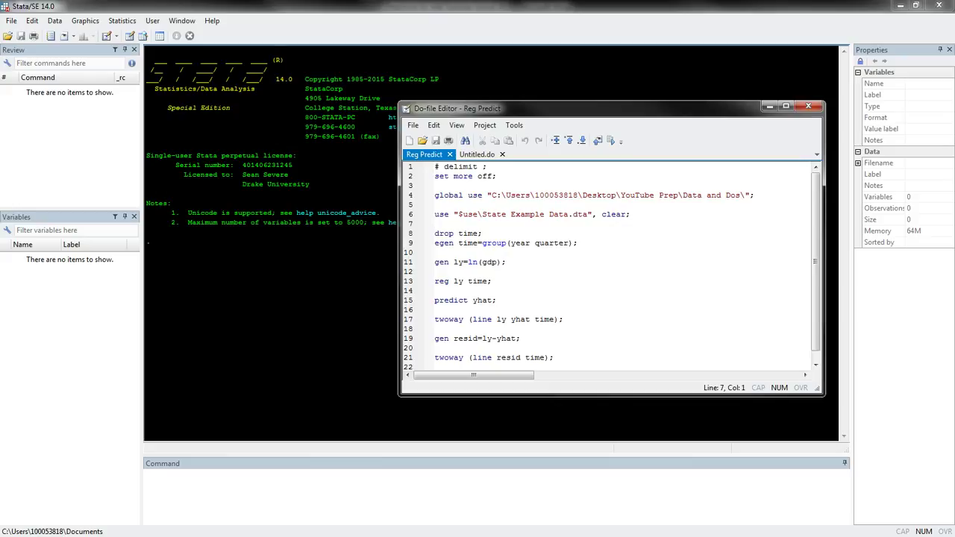
click(506, 214)
click(435, 204)
click(482, 234)
drag(630, 214, 435, 166)
key(ctrl+d)
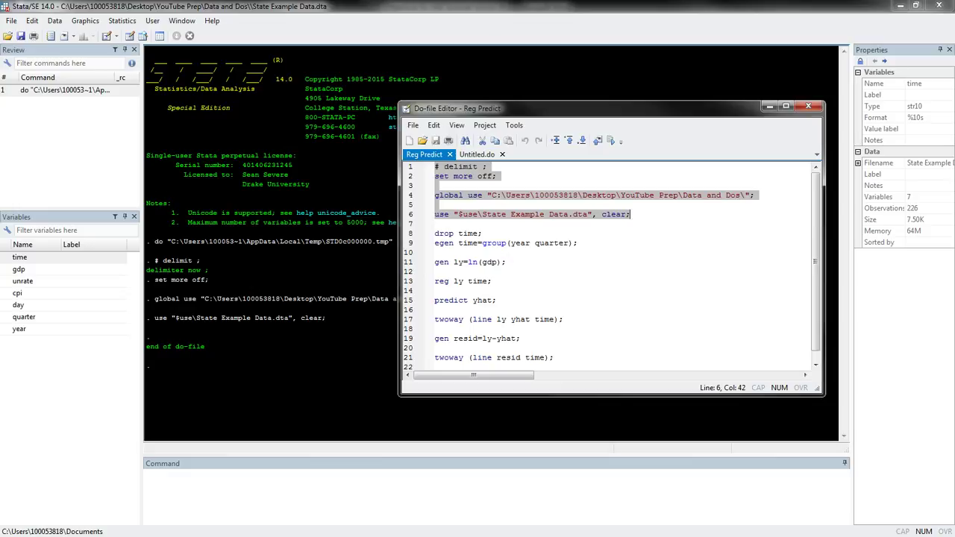
Inspect the loaded dataset's day values for the first eight quarters in the Data Editor, and close it.
click(130, 36)
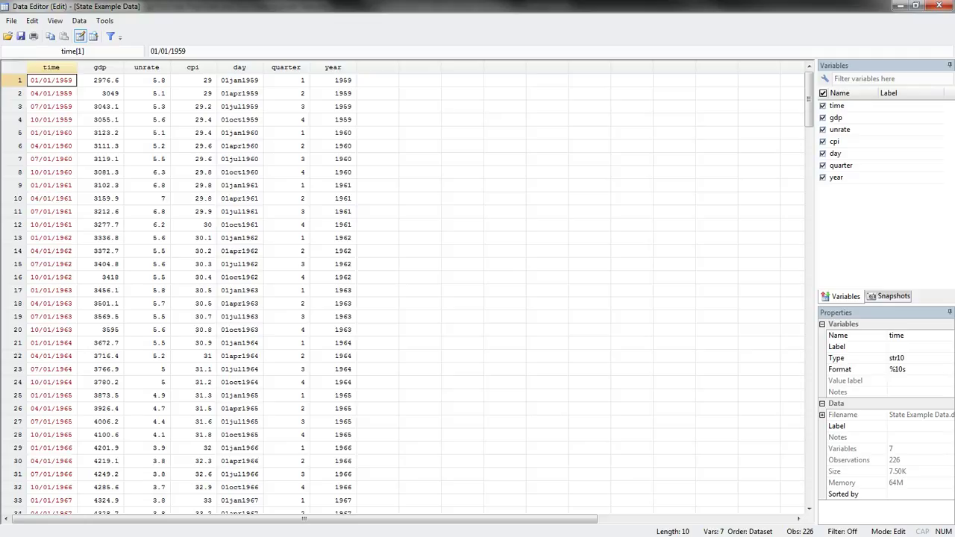
drag(239, 79, 240, 172)
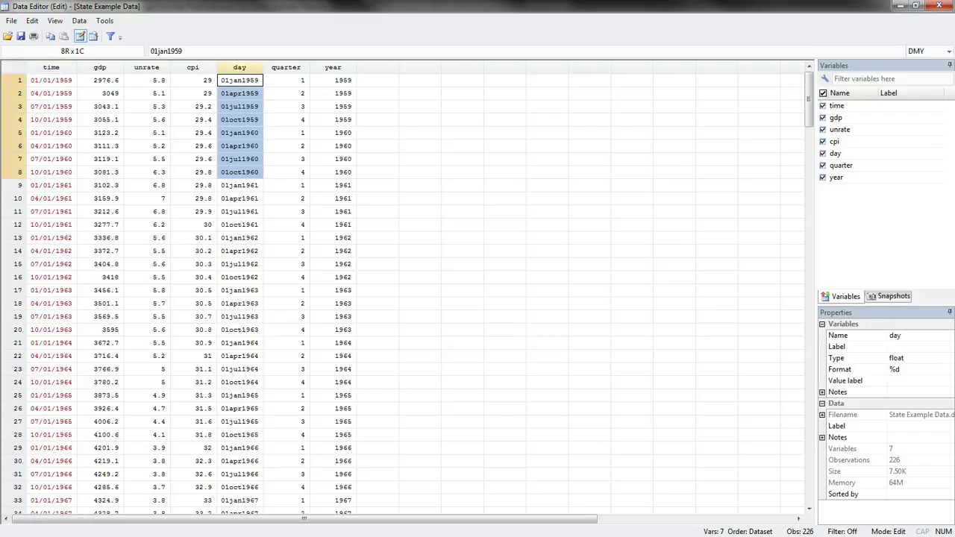
click(239, 185)
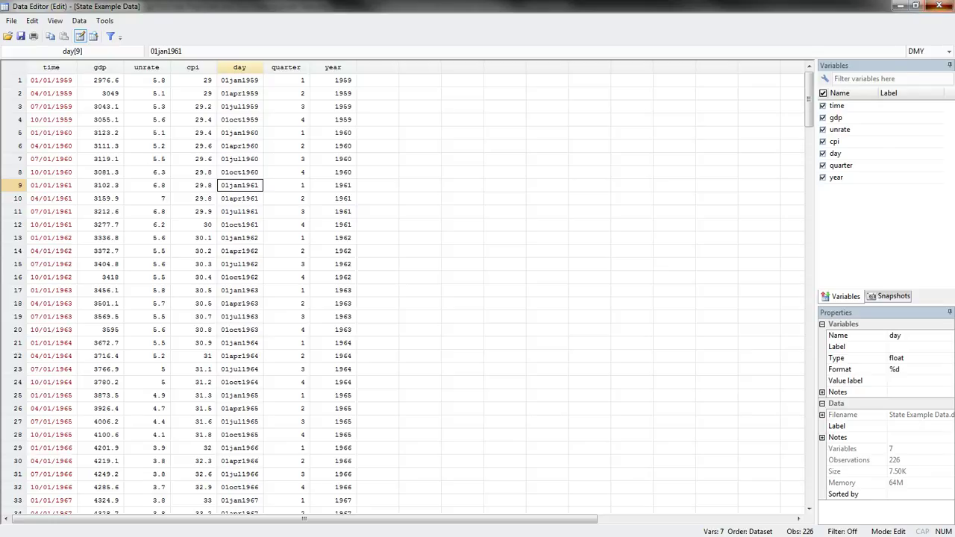
click(934, 6)
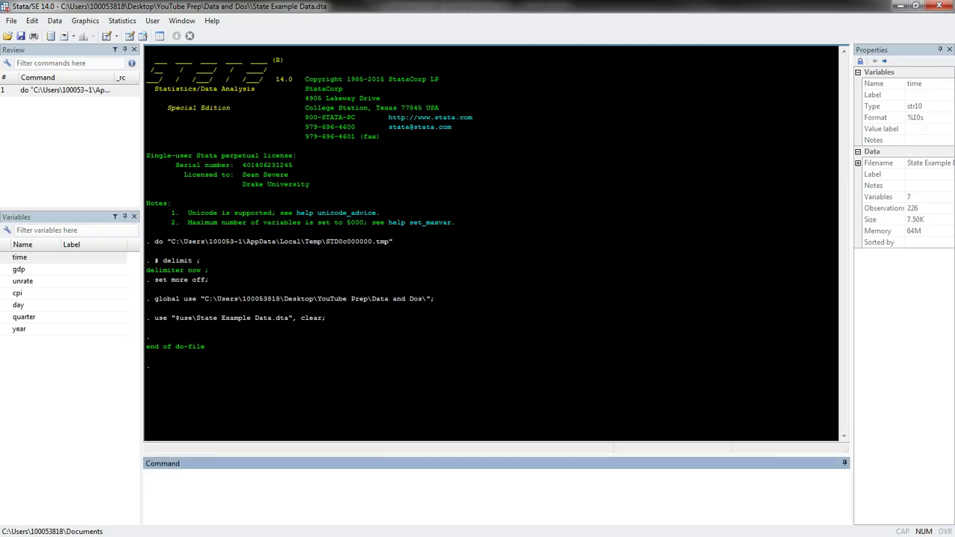
Run the do-file from its first line through "egen time=group(year quarter);" to replace the time variable with a numeric one.
key(alt+Tab)
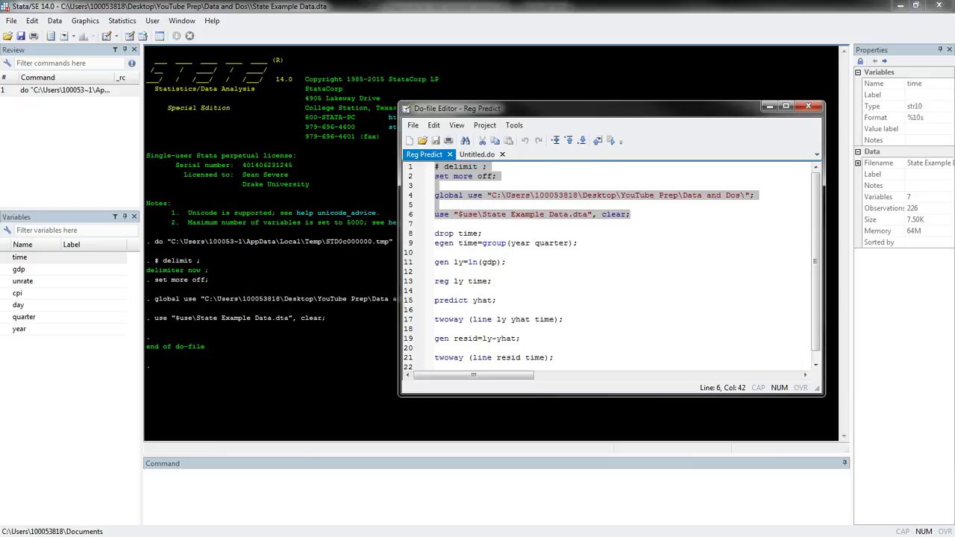
click(483, 233)
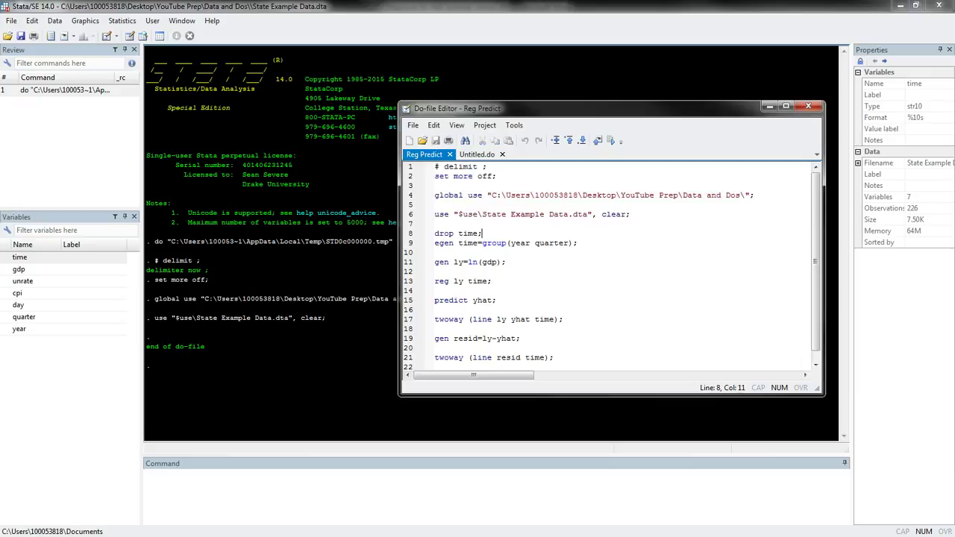
click(471, 242)
key(Right)
click(530, 242)
key(shift+Left)
key(shift+Left)
key(shift+Left)
key(shift+Left)
key(End)
key(shift+Up)
key(shift+Up)
key(shift+Up)
key(shift+Up)
key(shift+Up)
key(shift+Up)
key(shift+Up)
key(shift+Up)
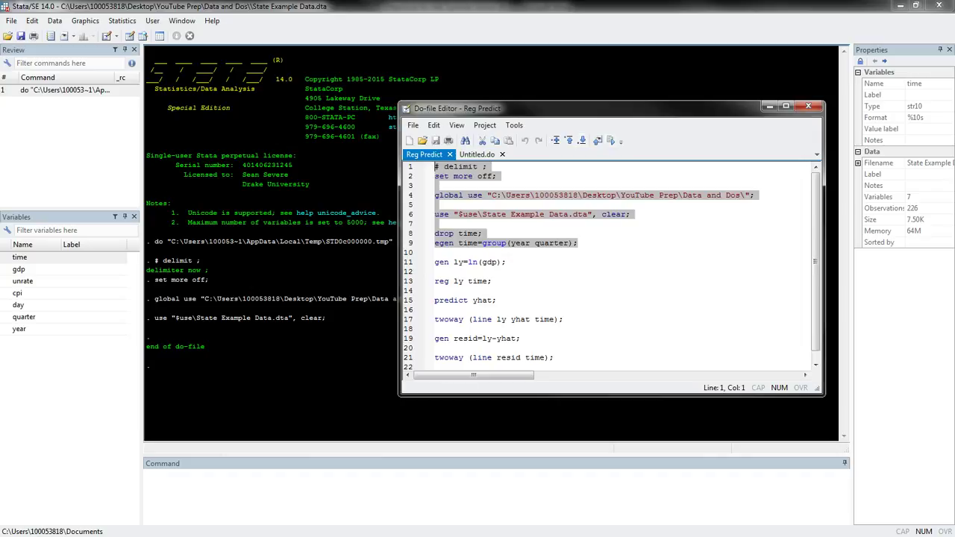
click(610, 140)
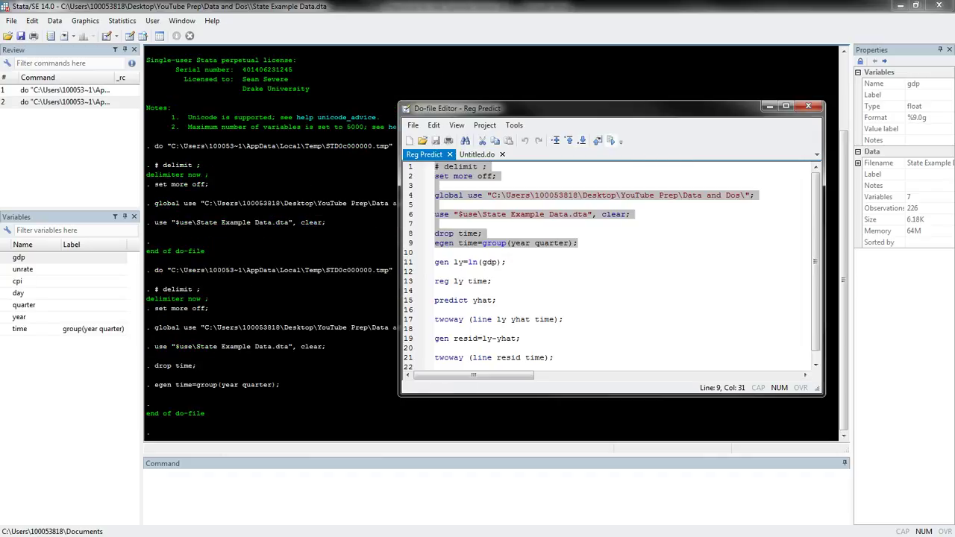
Examine the regenerated time variable across the observations in the Data Editor, and close it.
click(130, 36)
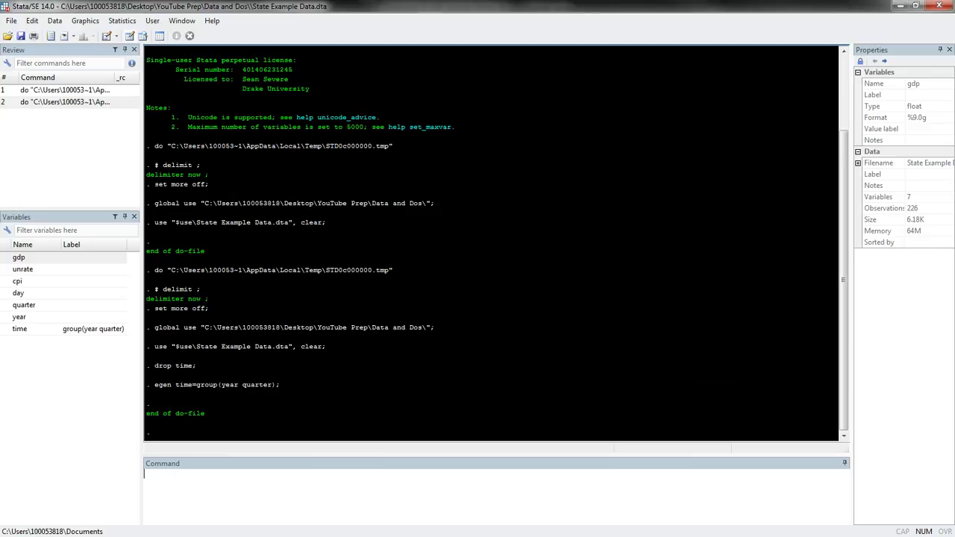
drag(328, 80, 328, 317)
scroll(328, 316, down, 7)
scroll(403, 290, down, 20)
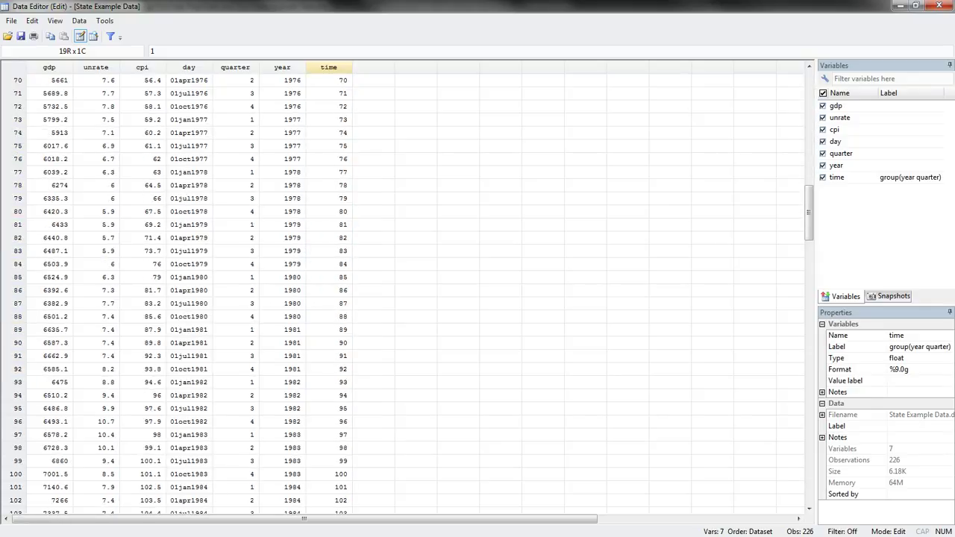
scroll(403, 291, down, 13)
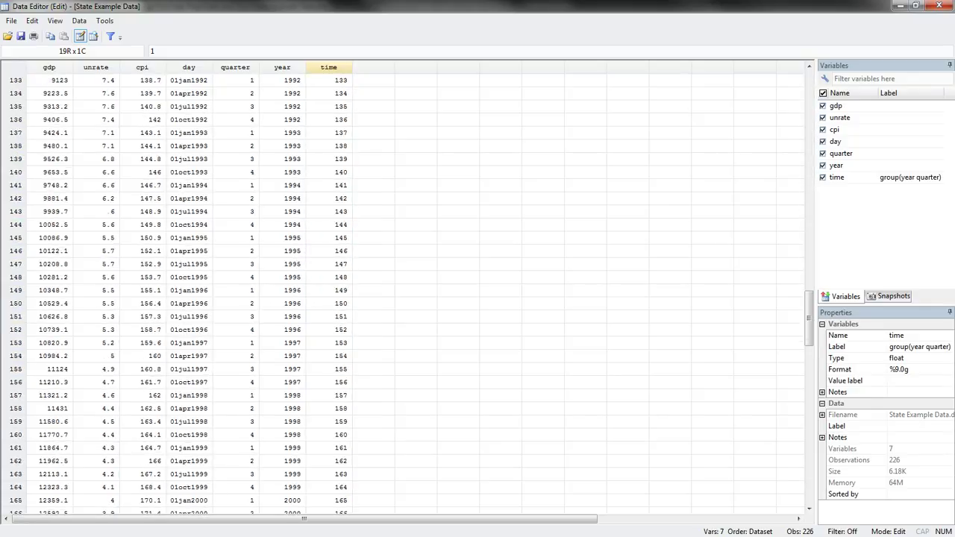
scroll(403, 290, up, 20)
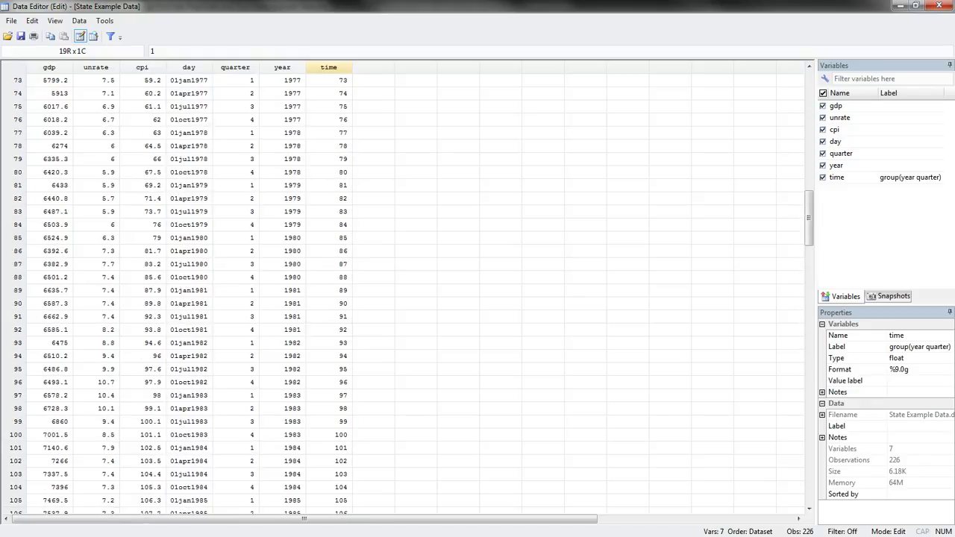
scroll(402, 291, up, 9)
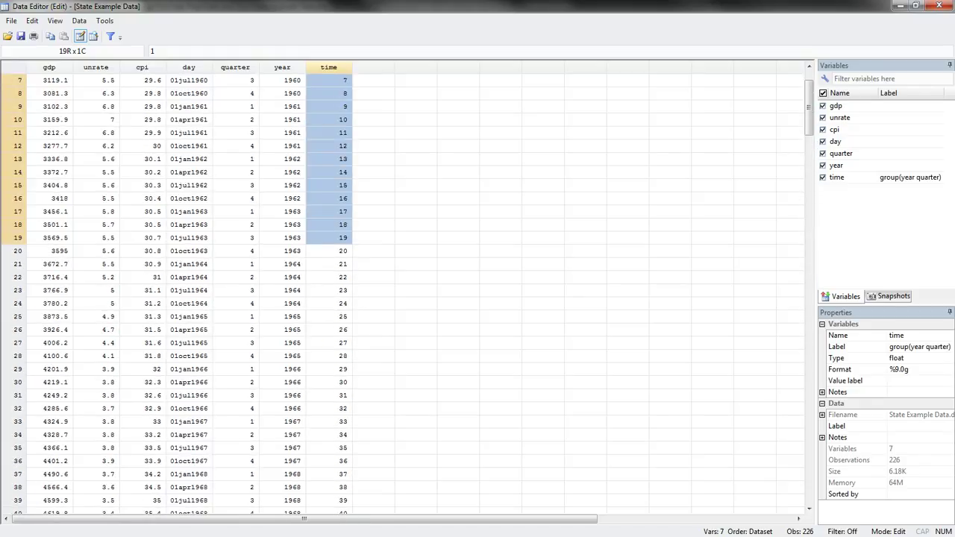
click(415, 225)
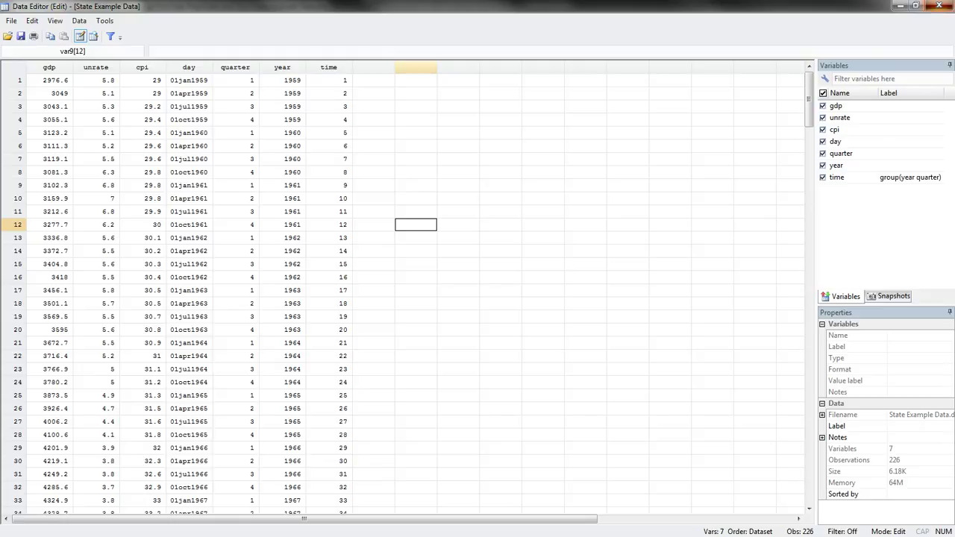
click(938, 6)
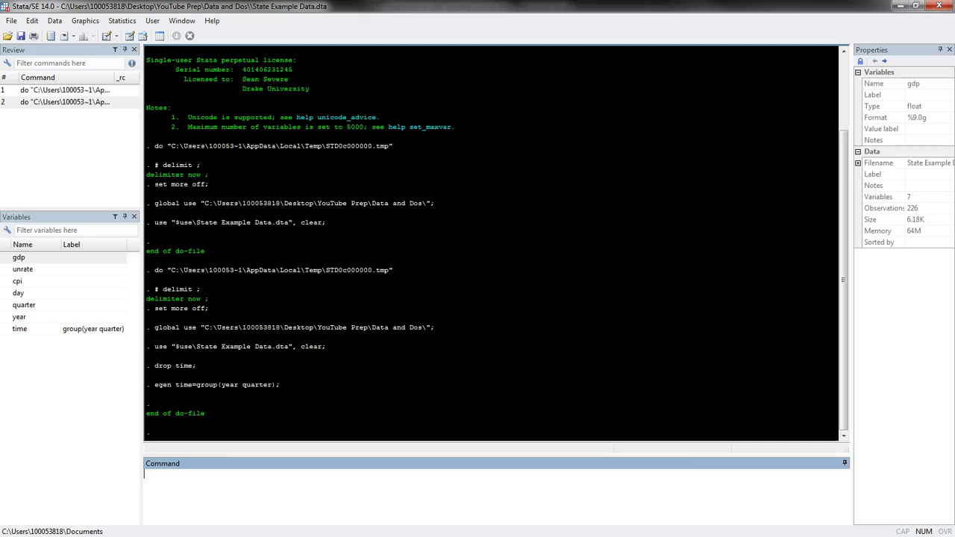
Plot gdp against time with the command "twoway (line gdp time)" and view the graph enlarged.
text(twoway (line gdp time))
key(Return)
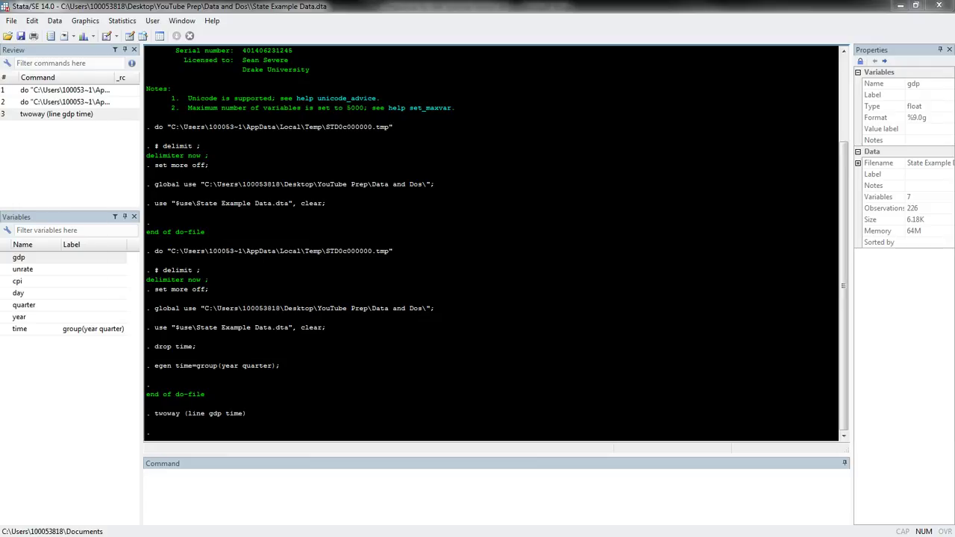
click(557, 90)
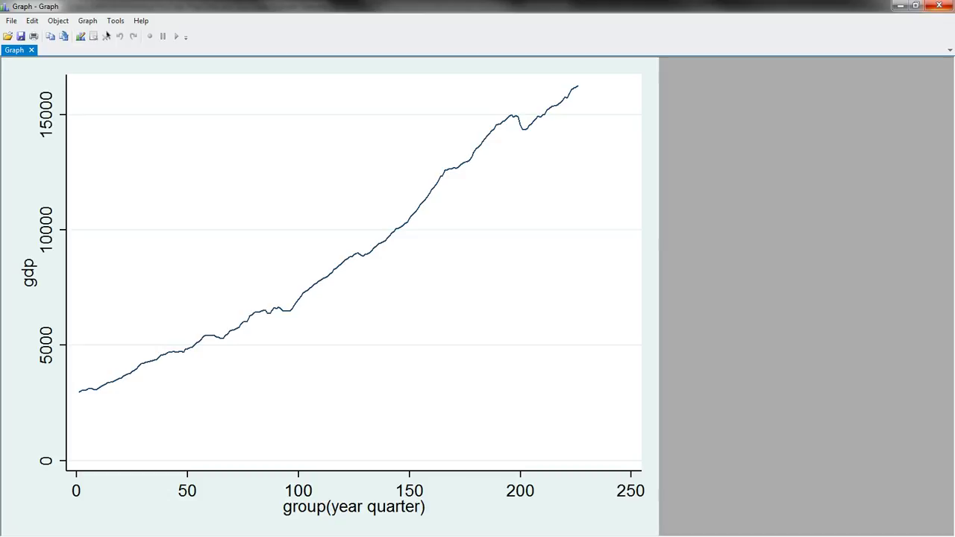
key(alt+Tab)
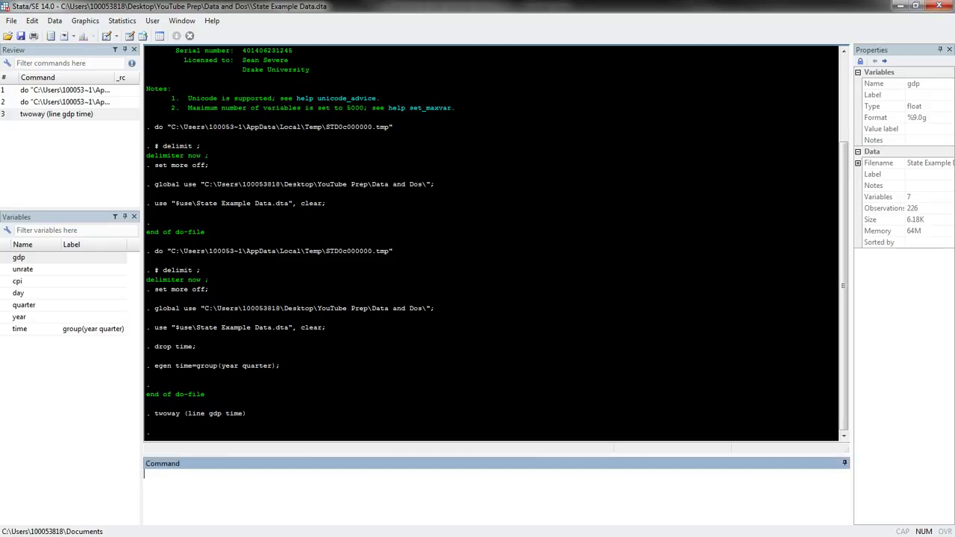
Insert the line "twoway (line ly time);" in the do-file directly below "gen ly=ln(gdp);".
key(alt+Tab)
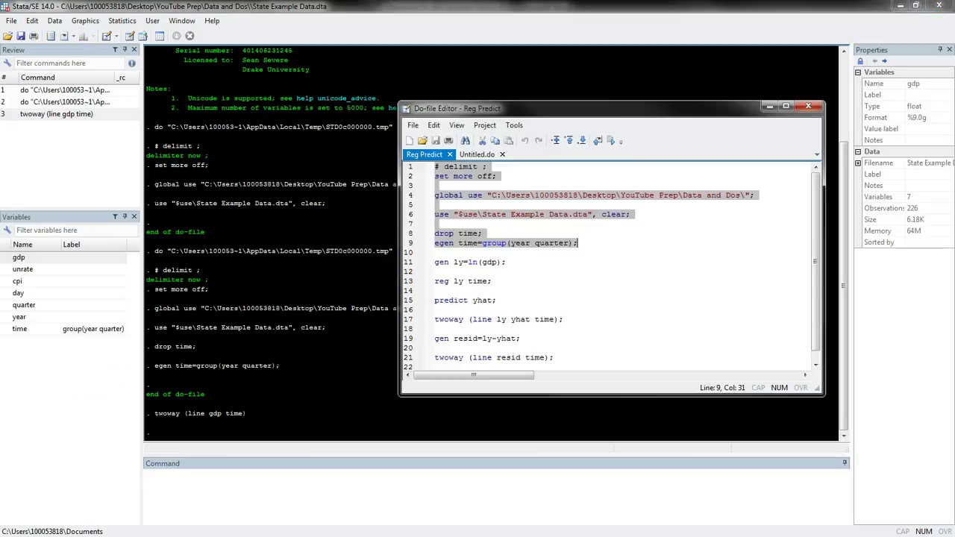
click(435, 271)
click(505, 262)
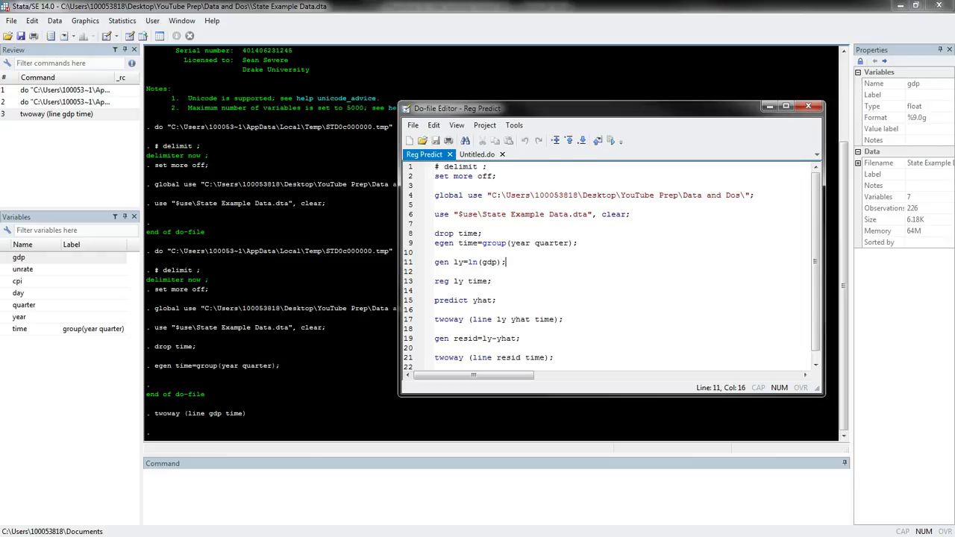
key(Return)
key(Return)
key(Return)
key(Return)
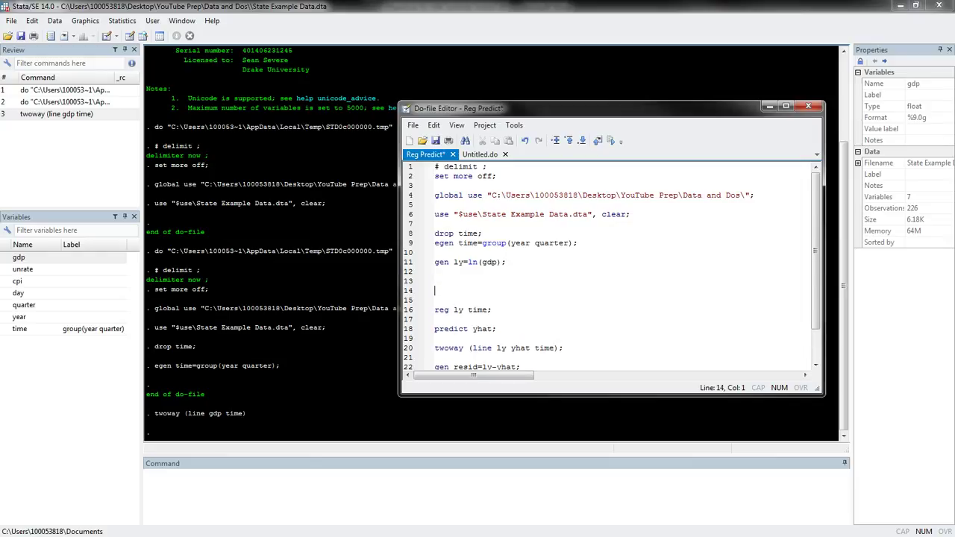
key(Up)
key(Up)
key(Up)
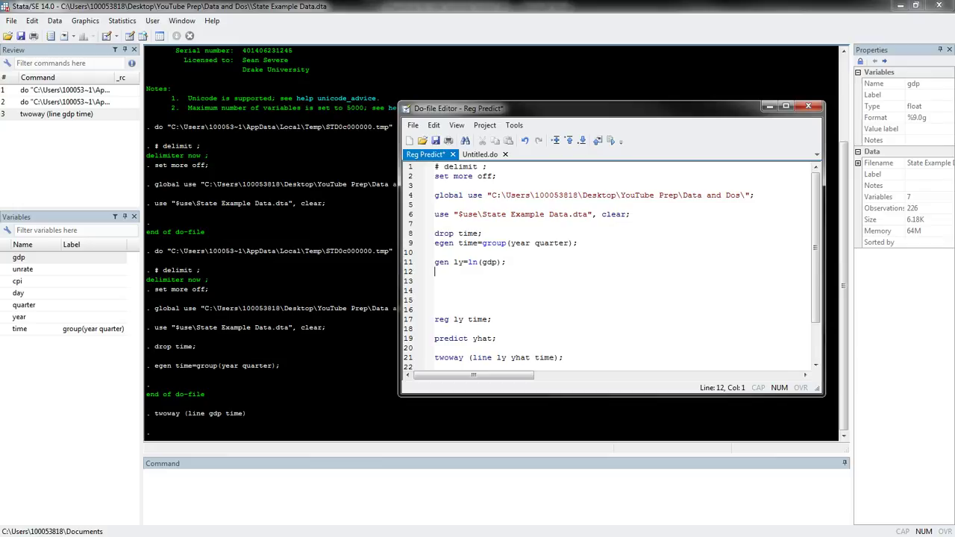
text(twoway (line lngdp)
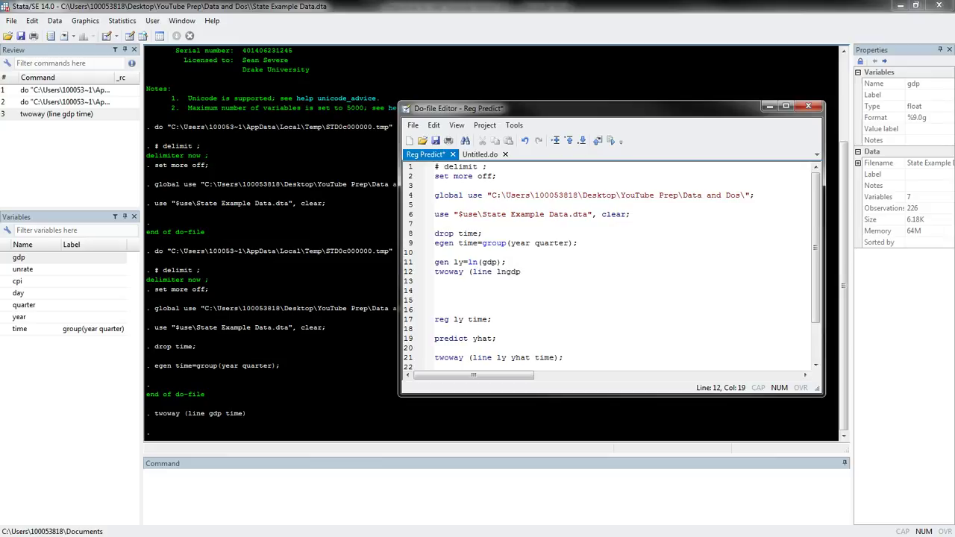
key(BackSpace)
key(BackSpace)
key(BackSpace)
key(BackSpace)
text(y time);)
Run the do-file from its first line through the new ly plot command, view the graph enlarged and close it.
drag(540, 272, 435, 167)
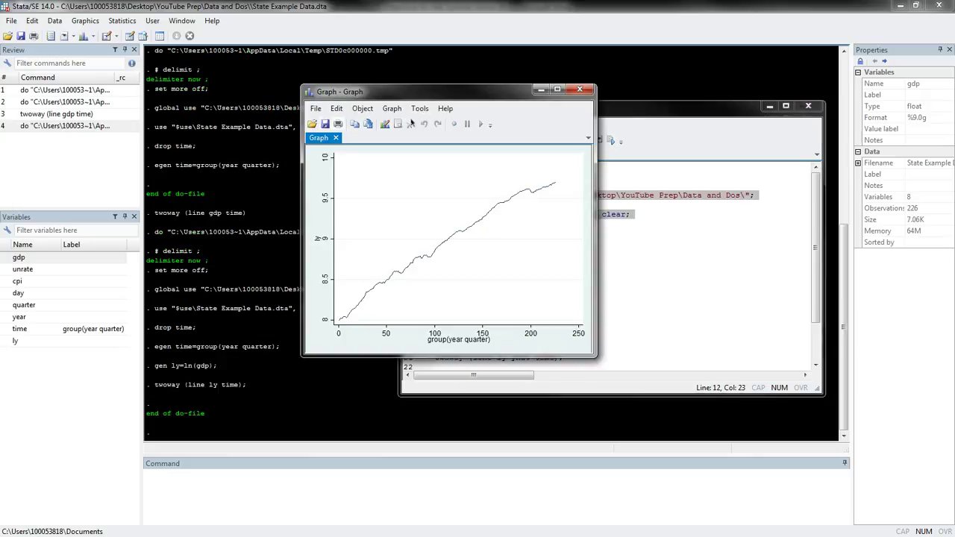
click(558, 90)
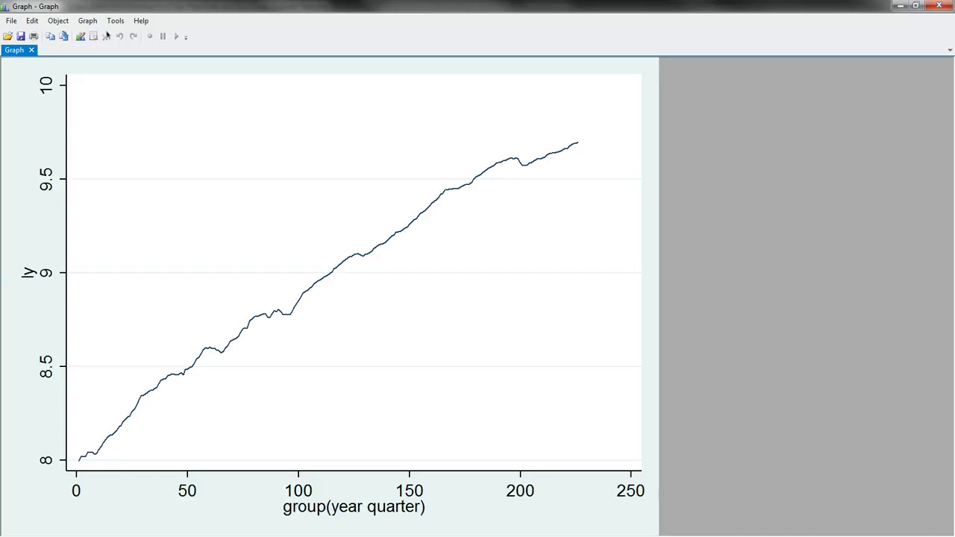
click(938, 5)
click(434, 252)
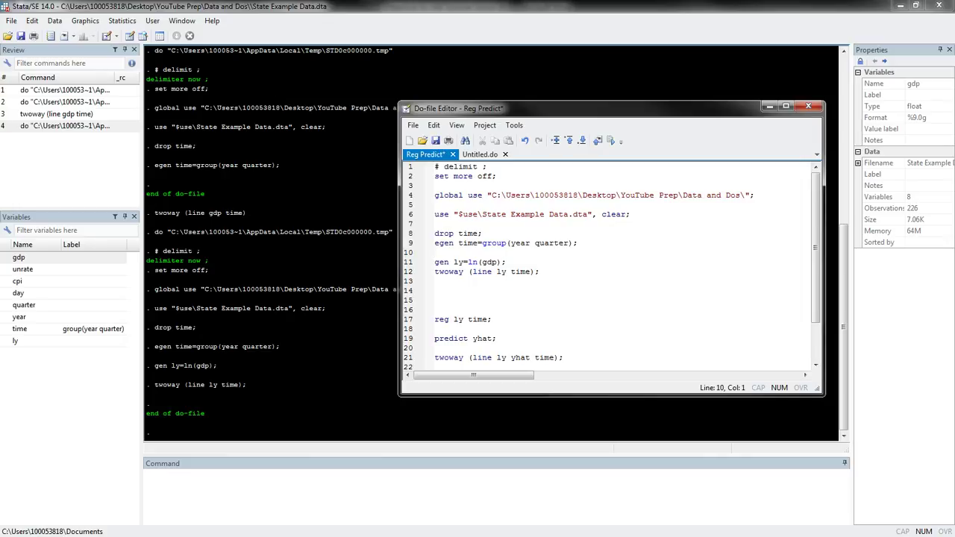
Rerun the do-file lines through the ly plot command to show the enlarged graph again.
drag(539, 272, 434, 167)
key(ctrl+d)
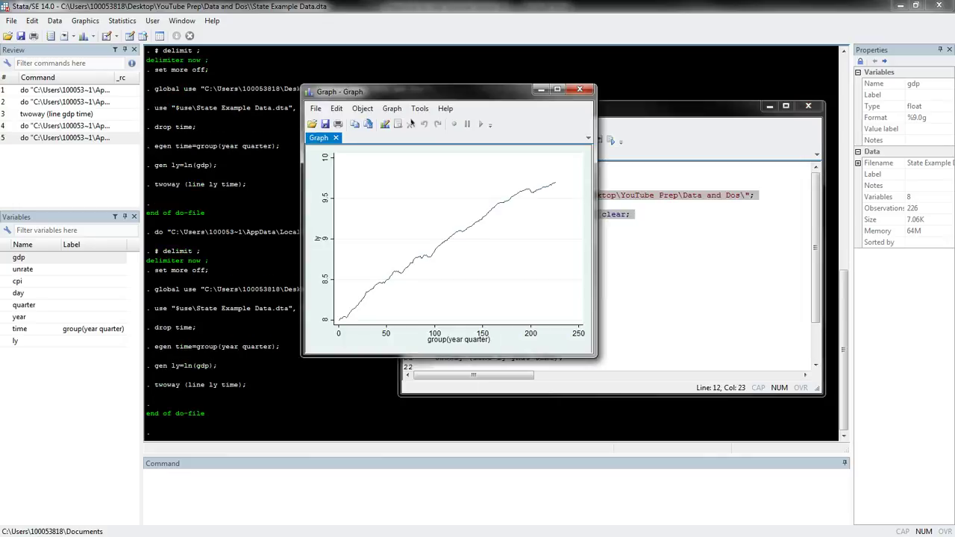
click(557, 89)
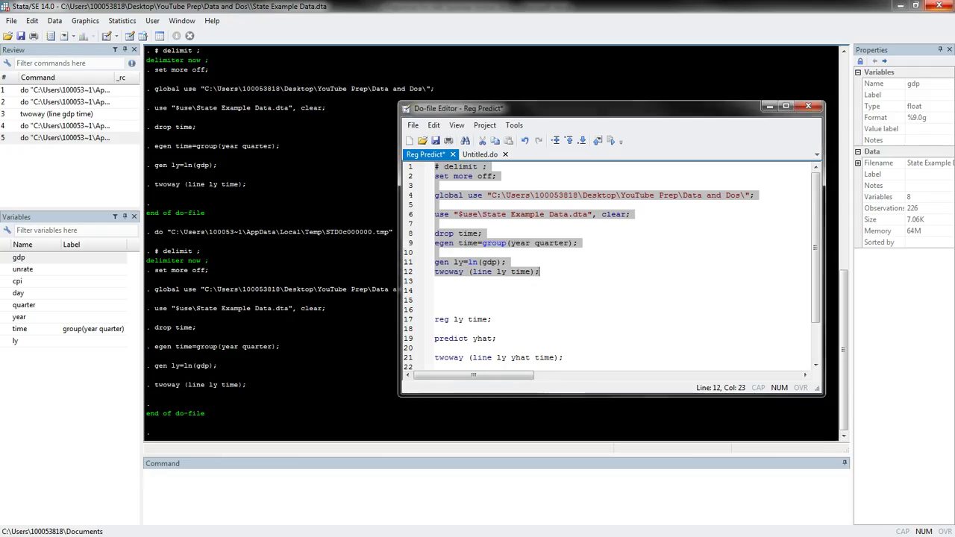
Remove the surplus blank lines above "reg ly time;" in the do-file, keeping the command itself intact.
click(435, 309)
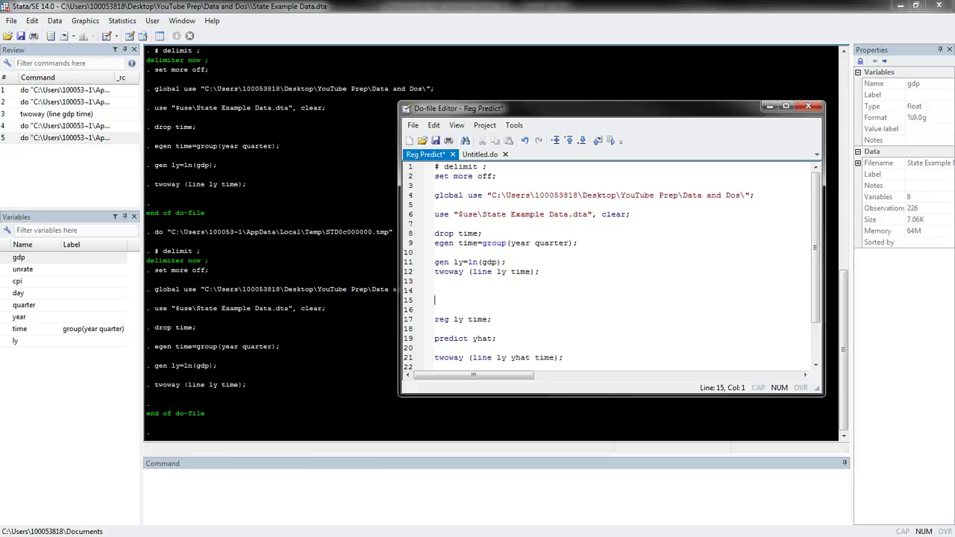
key(Delete)
key(Delete)
key(Delete)
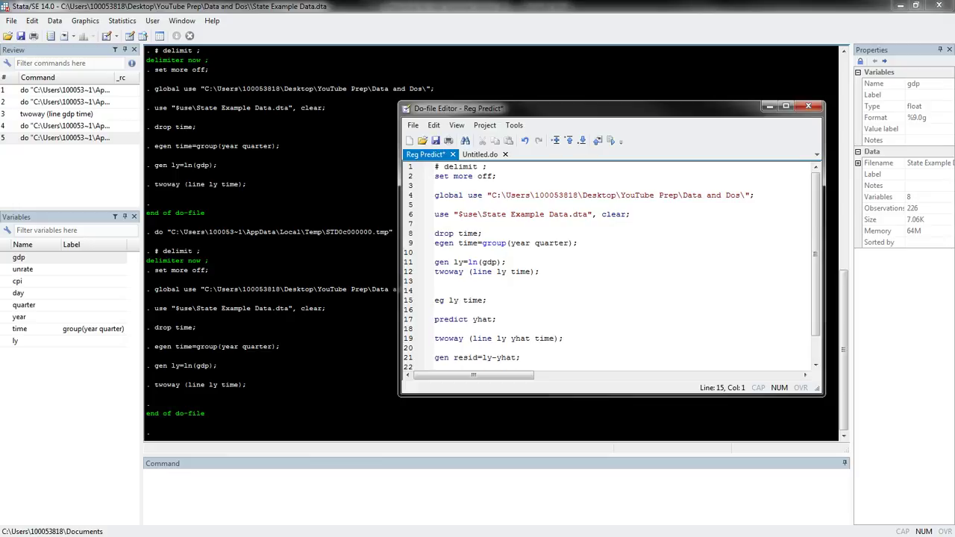
text(r)
key(Delete)
Run the do-file from its first line through "reg ly time;" and bring the full regression output into view.
key(Down)
key(Down)
key(shift+Up)
key(shift+Up)
key(shift+Up)
key(shift+Up)
key(shift+Up)
key(shift+Up)
key(shift+Up)
key(shift+Up)
key(shift+Up)
key(shift+Up)
key(shift+Up)
key(shift+Up)
key(shift+Up)
key(shift+Up)
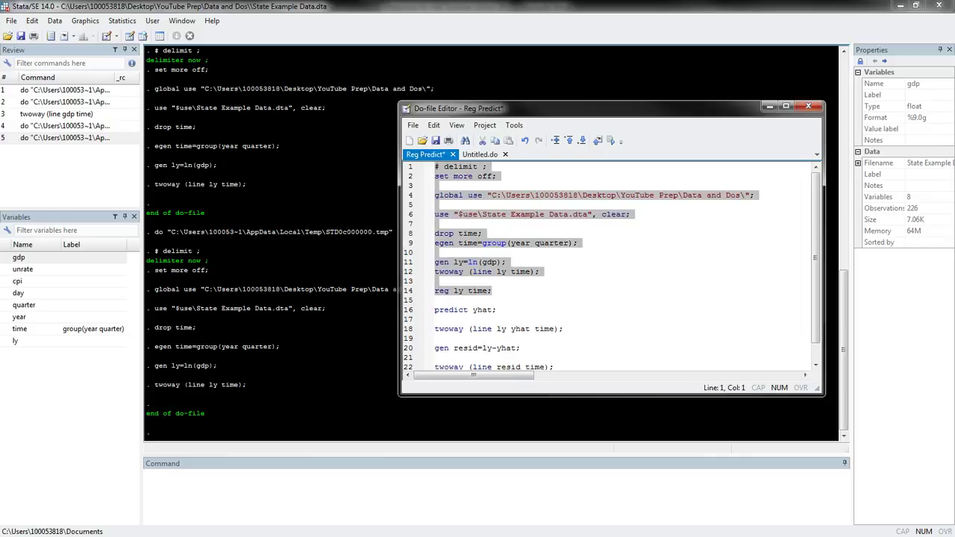
click(610, 140)
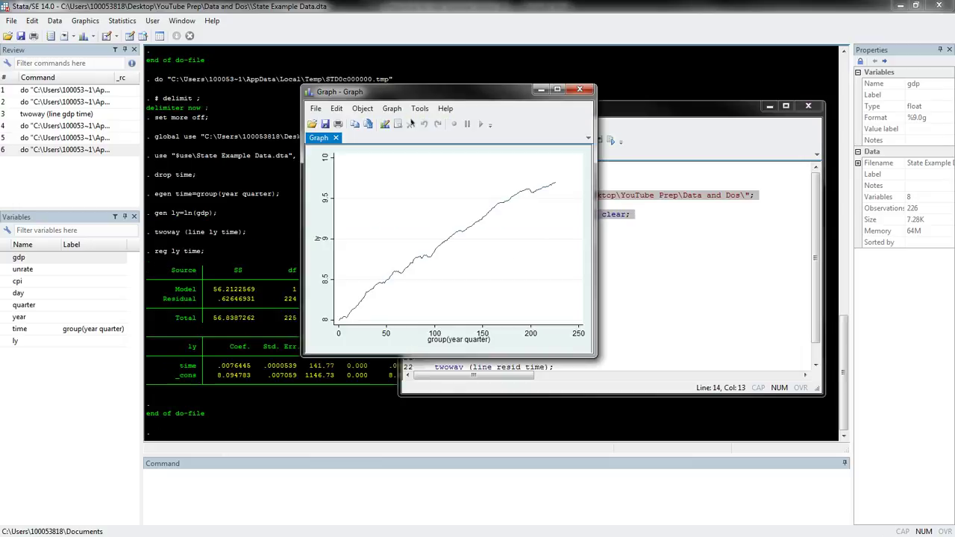
drag(411, 122, 510, 111)
click(359, 172)
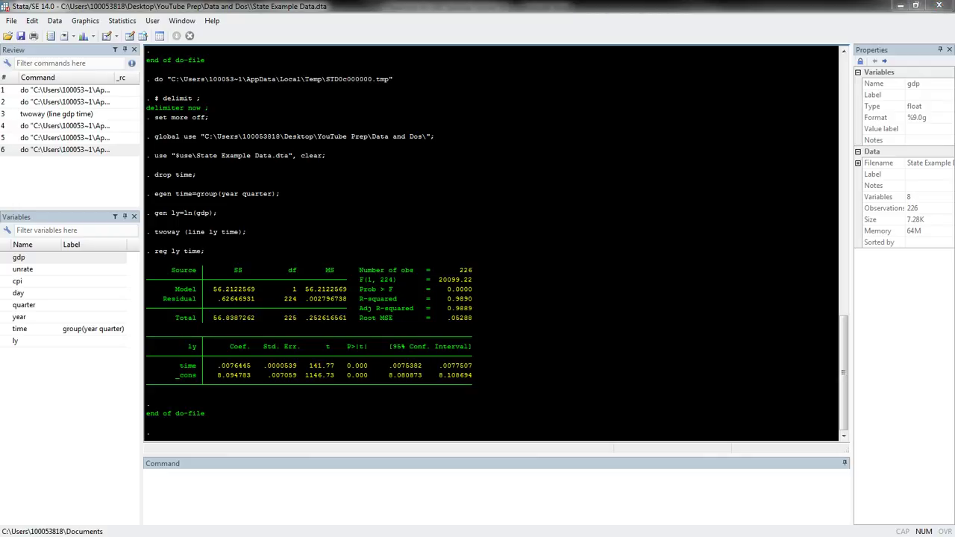
Return to the do-file and examine the "predict yhat;" command together with the "reg ly time;" line it follows.
key(alt+Tab)
click(498, 309)
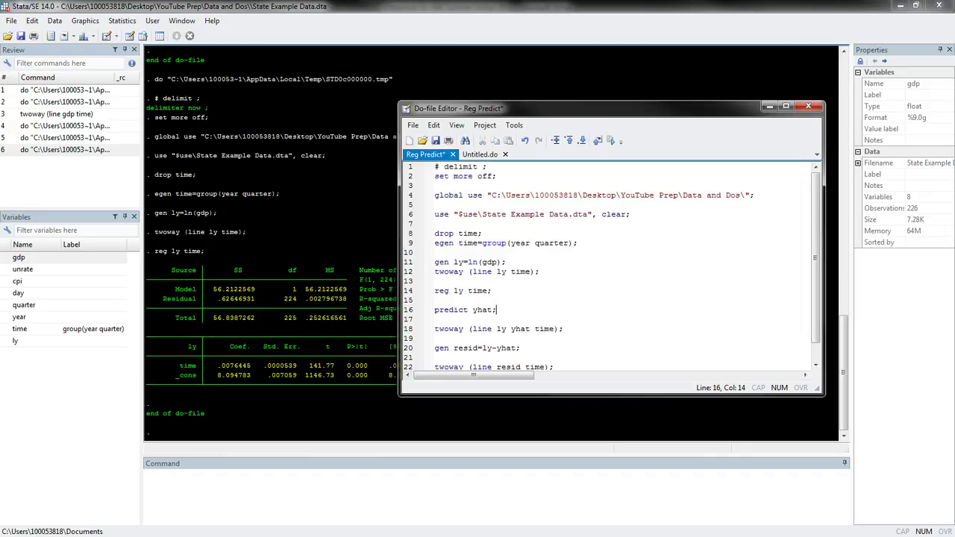
click(449, 291)
drag(443, 309, 436, 319)
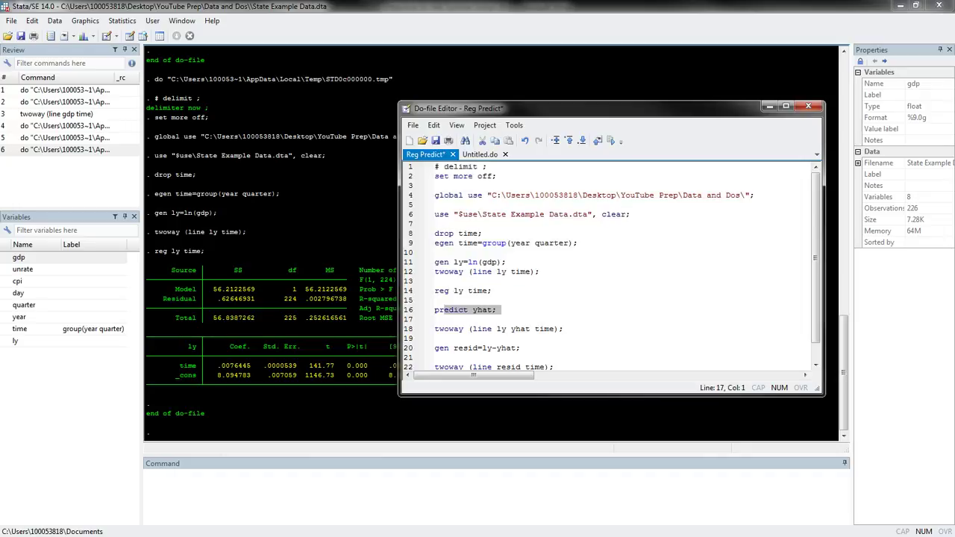
click(475, 309)
drag(475, 310, 449, 310)
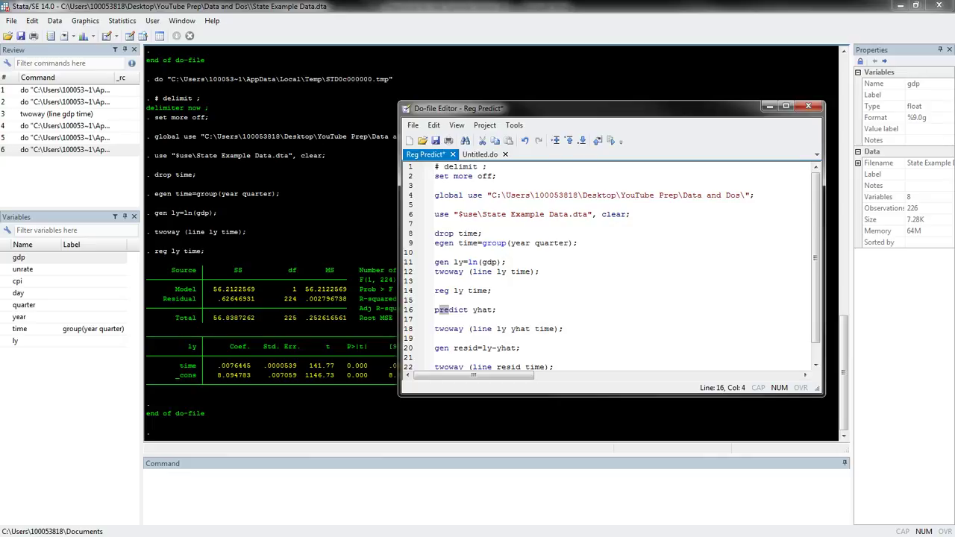
click(478, 290)
click(496, 310)
drag(459, 310, 491, 310)
double_click(452, 309)
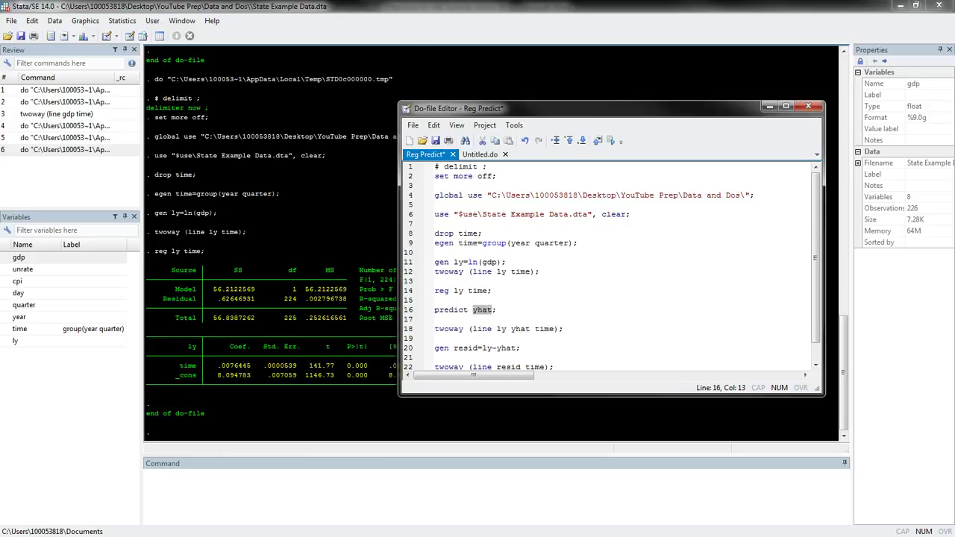
double_click(458, 290)
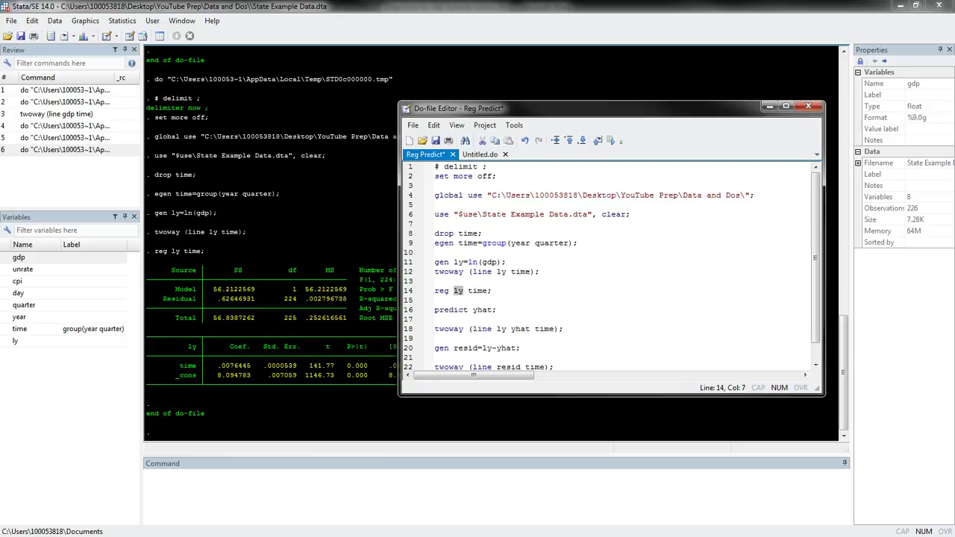
click(463, 290)
Run the do-file from its first line through "twoway (line ly yhat time);", view the graph enlarged and minimize it.
click(491, 329)
key(shift+Left)
key(shift+Left)
key(Right)
key(Right)
key(shift+Right)
key(shift+Right)
key(shift+Right)
key(shift+Right)
key(Right)
key(shift+Up)
key(shift+Up)
key(shift+Up)
key(shift+Up)
key(shift+Up)
key(shift+Up)
key(shift+Up)
key(shift+Up)
key(shift+Up)
key(shift+Up)
key(shift+Up)
key(shift+Up)
key(shift+Up)
key(shift+Up)
key(shift+Up)
key(shift+Up)
key(shift+Up)
key(shift+Home)
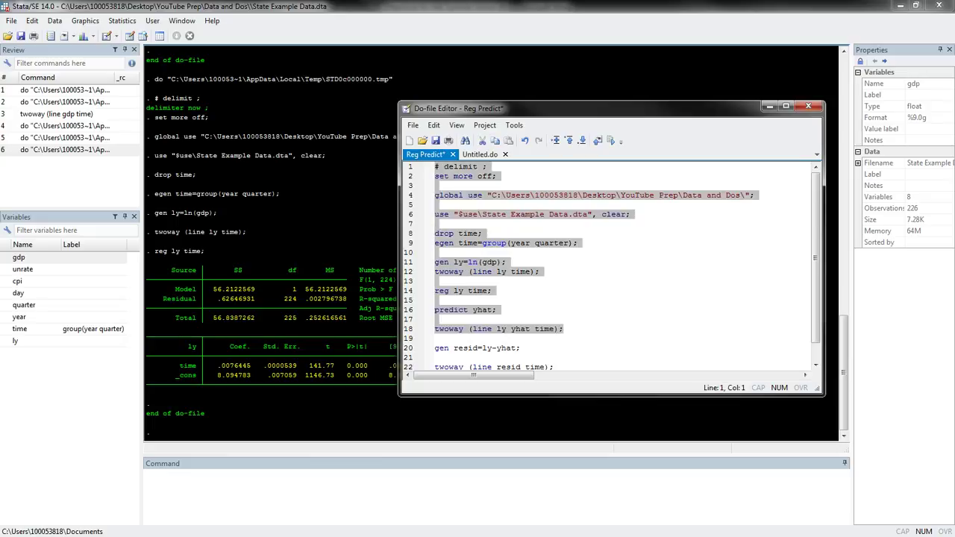
click(611, 141)
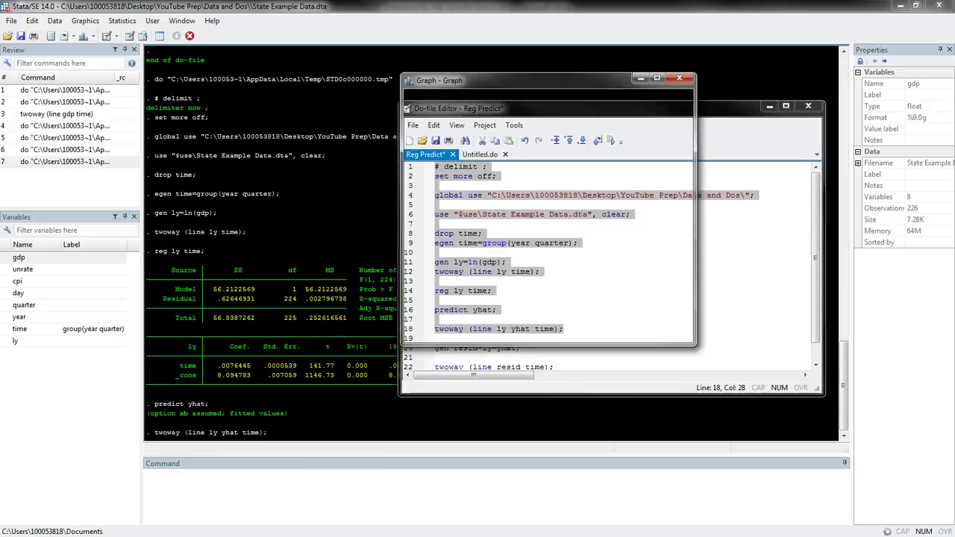
click(657, 77)
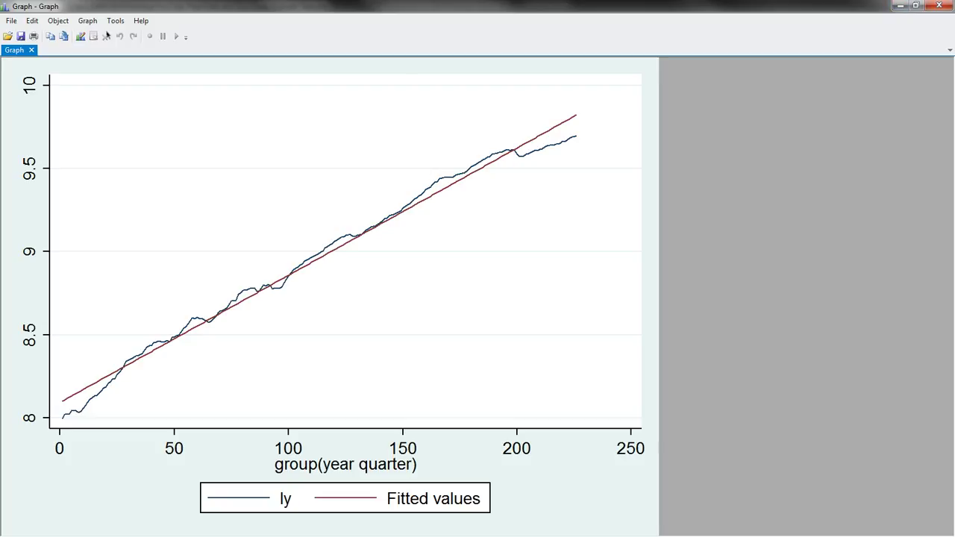
click(901, 5)
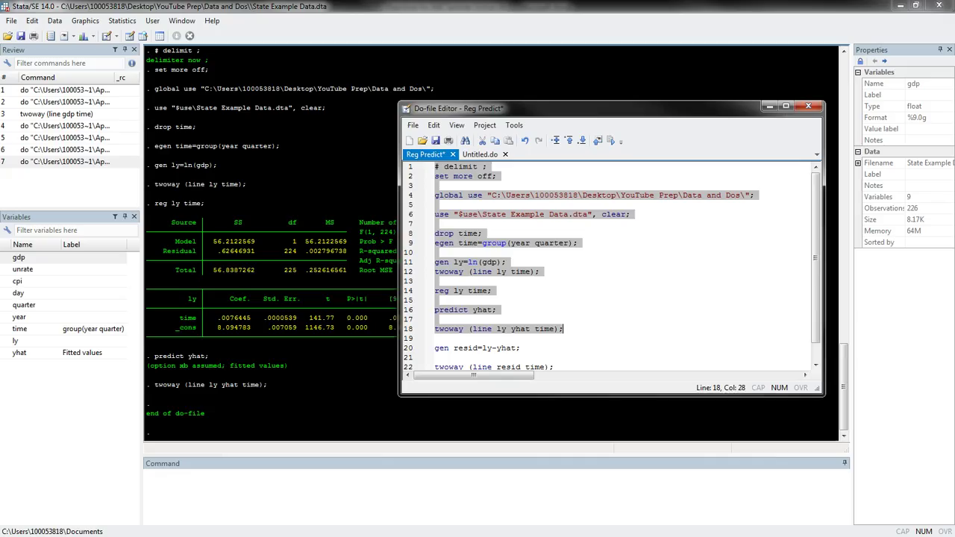
Open the dataset in the Data Editor, compare the ly and yhat values across the early quarters, and close it.
click(130, 36)
click(130, 36)
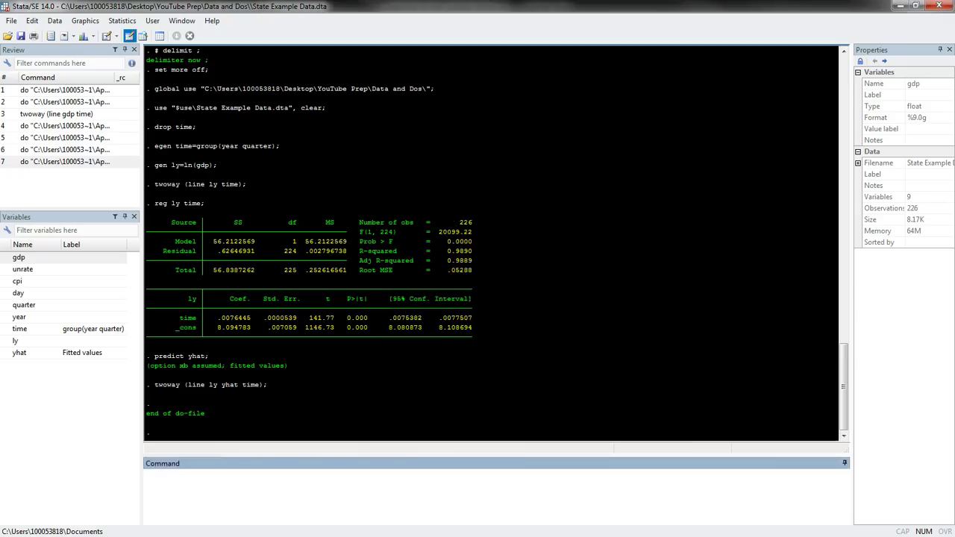
click(422, 107)
click(422, 81)
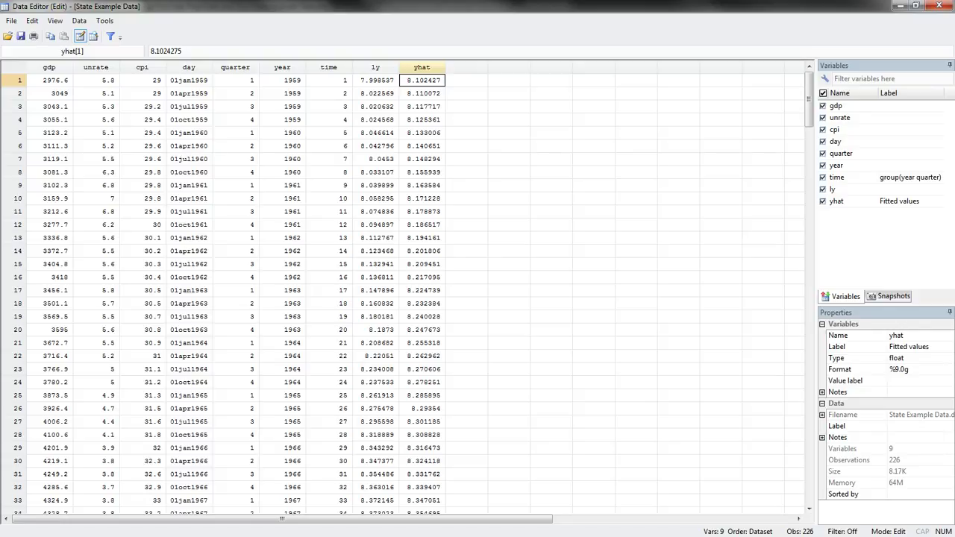
click(376, 81)
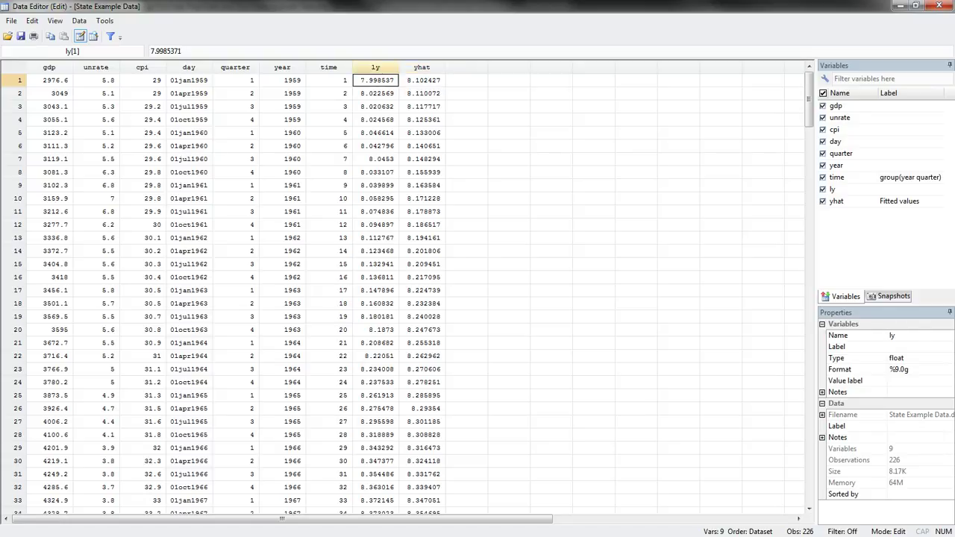
drag(376, 80, 422, 225)
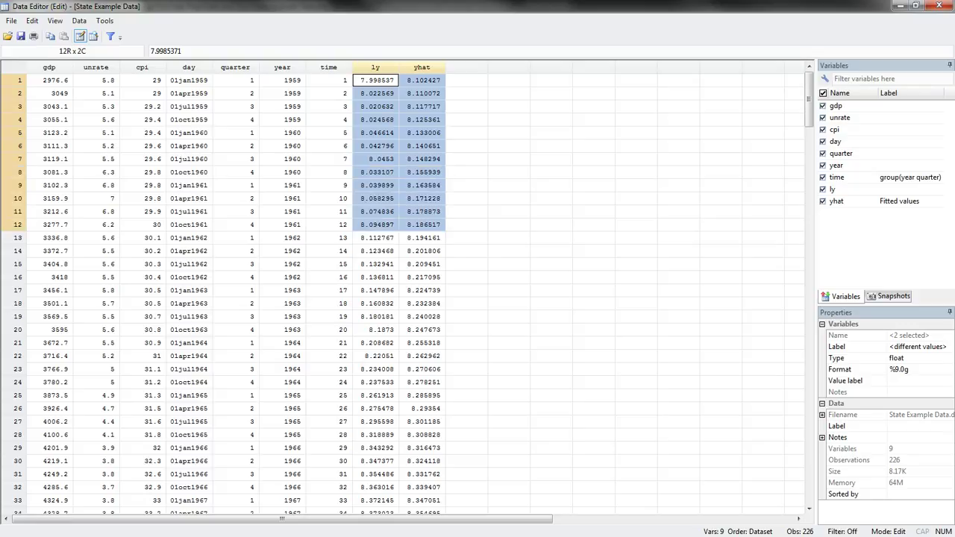
drag(376, 173, 423, 369)
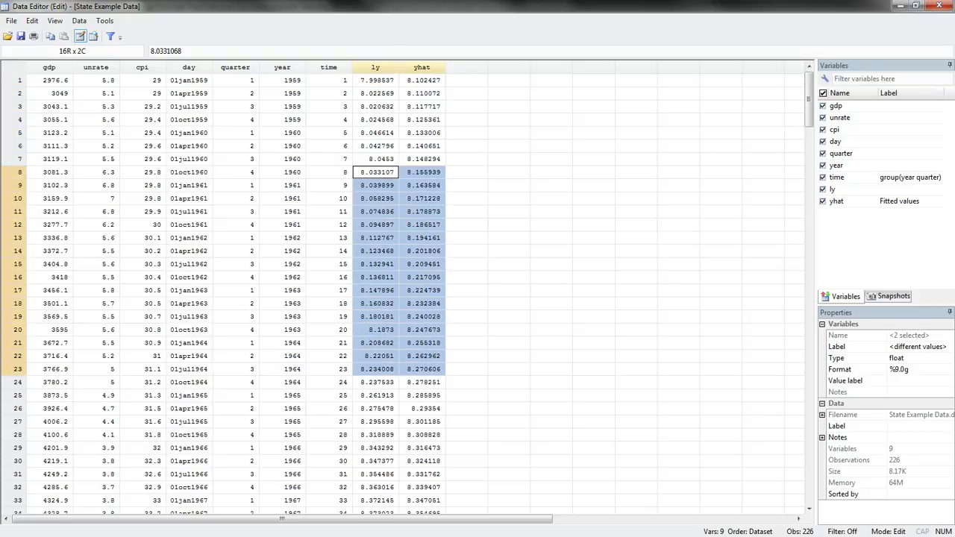
scroll(422, 369, down, 3)
drag(422, 265, 378, 264)
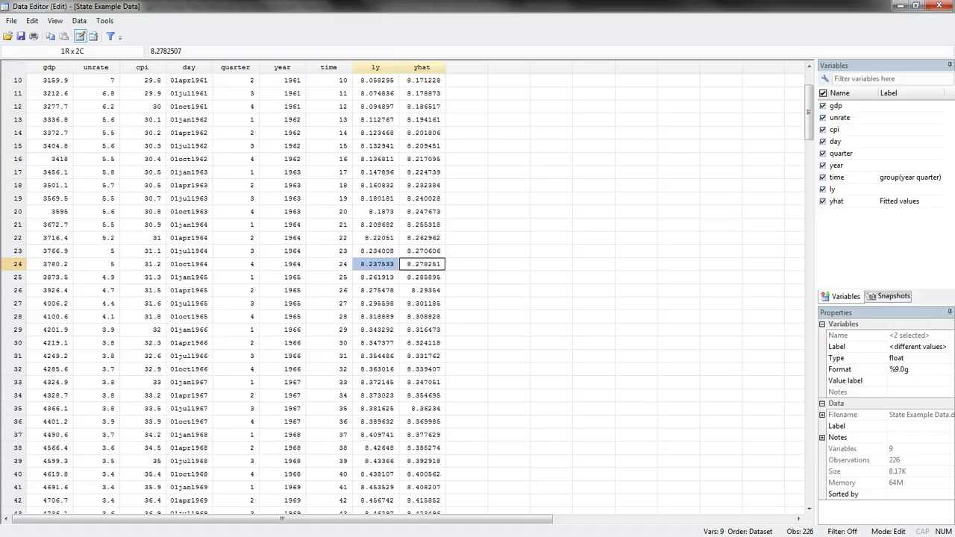
scroll(403, 291, up, 3)
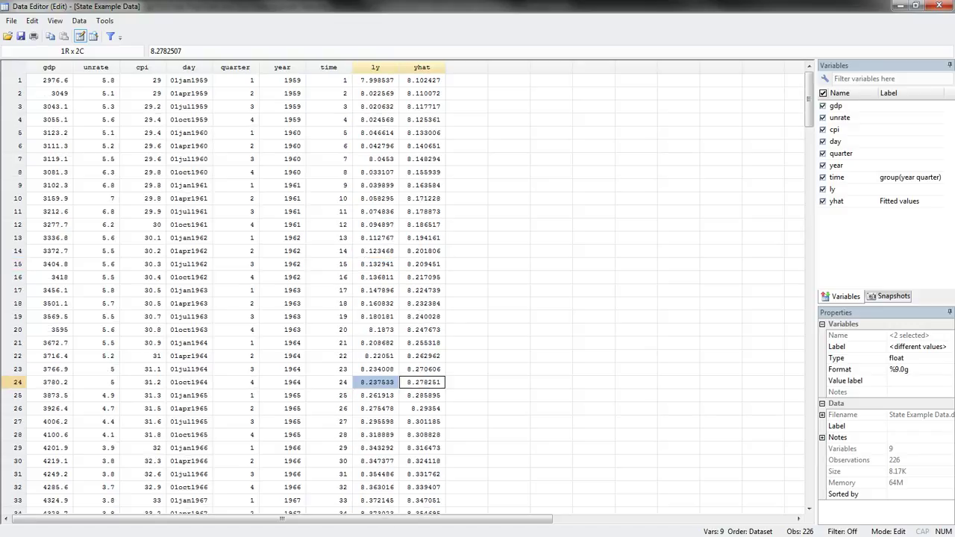
click(508, 145)
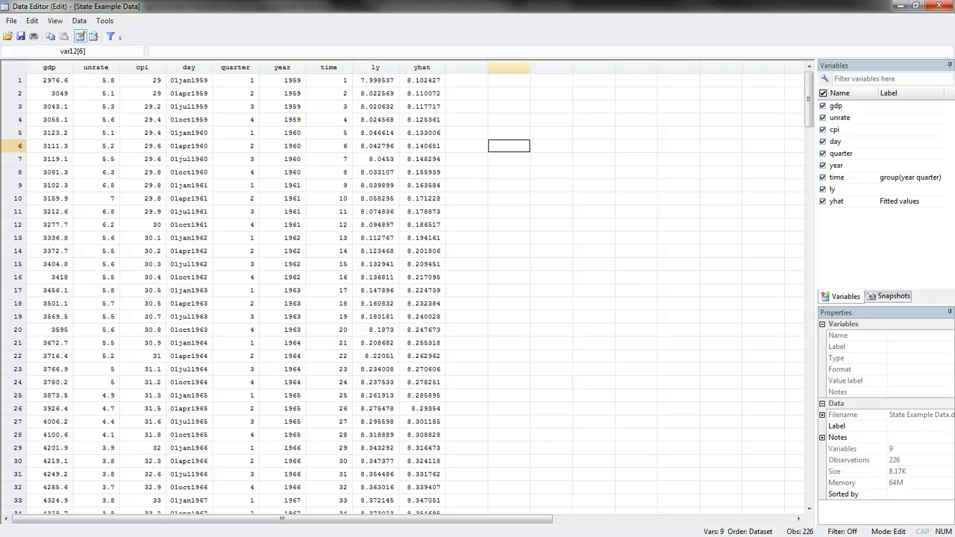
click(938, 5)
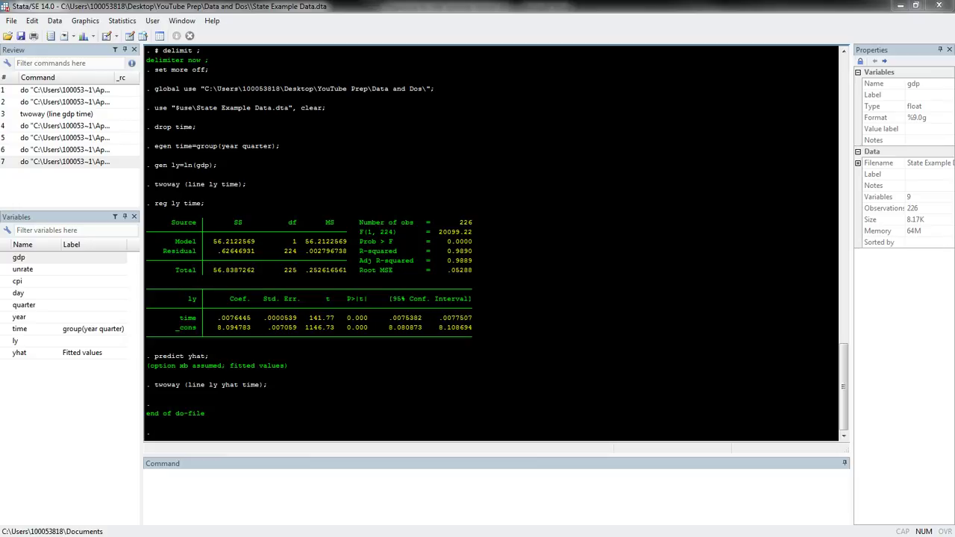
Return to the do-file and examine the "gen resid=ly-yhat;" and "twoway (line resid time);" commands.
key(alt+Tab)
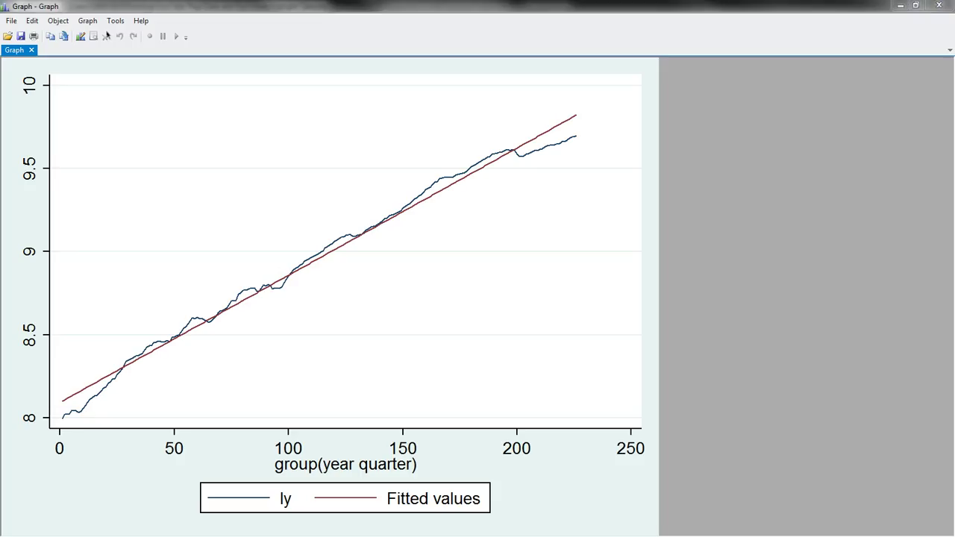
key(alt+Tab)
click(582, 281)
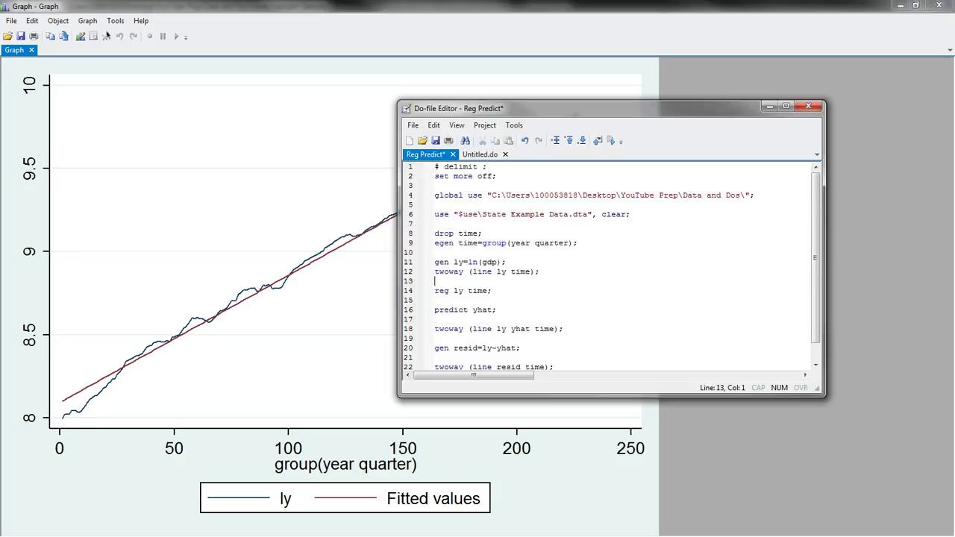
scroll(582, 281, down, 1)
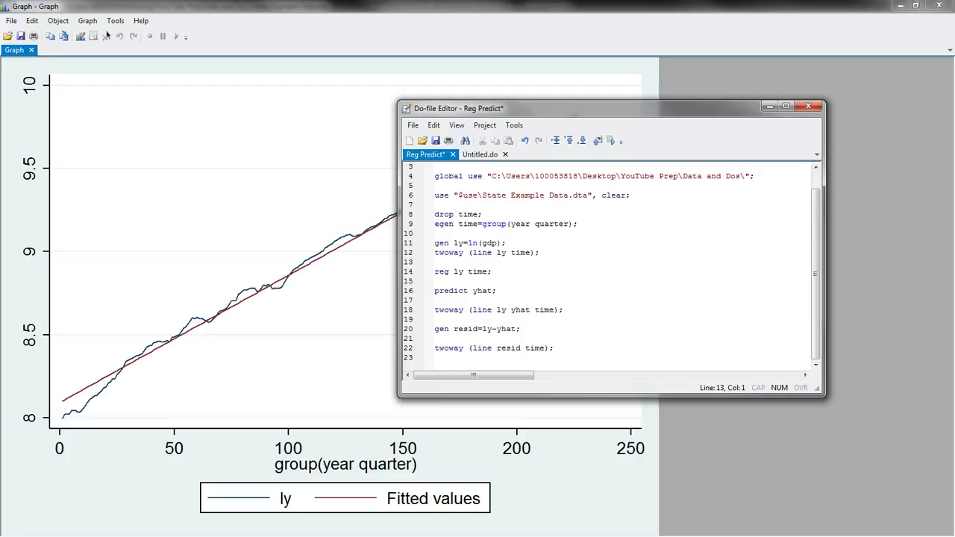
drag(453, 329, 478, 329)
click(458, 329)
mouse_move(477, 329)
mouse_down()
mouse_move(452, 329)
mouse_move(477, 329)
mouse_up()
click(458, 329)
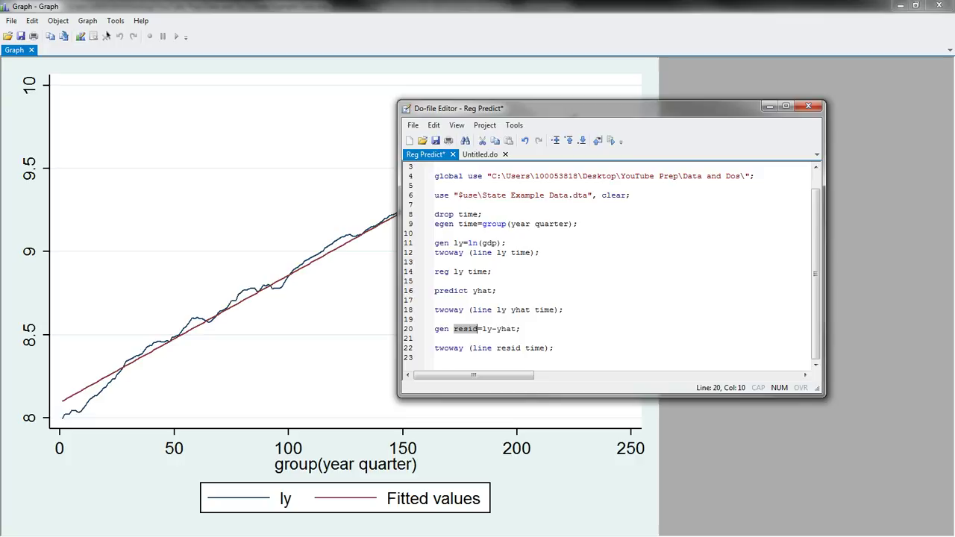
key(End)
drag(448, 348, 538, 347)
Run the entire do-file through "twoway (line resid time);", view the residual graph enlarged and minimize it.
click(554, 348)
key(ctrl+a)
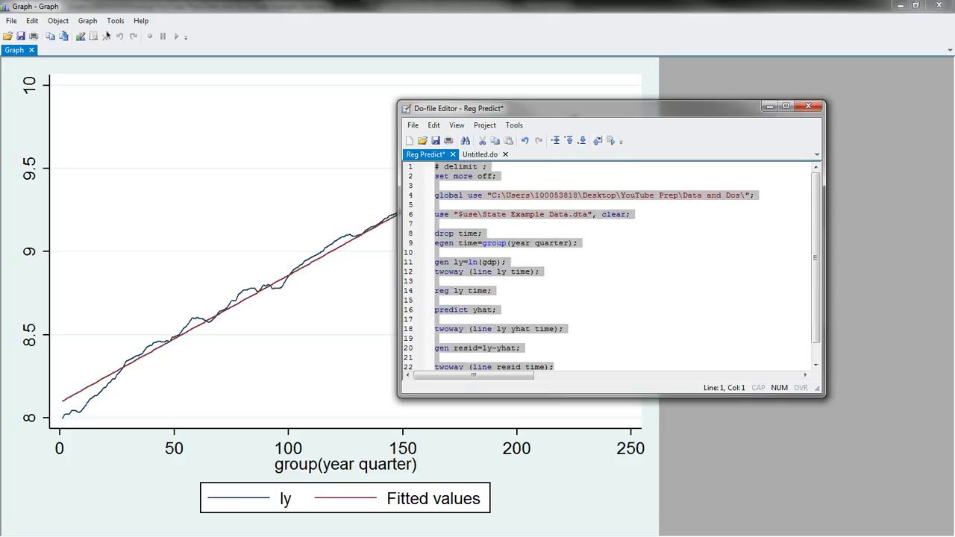
click(610, 140)
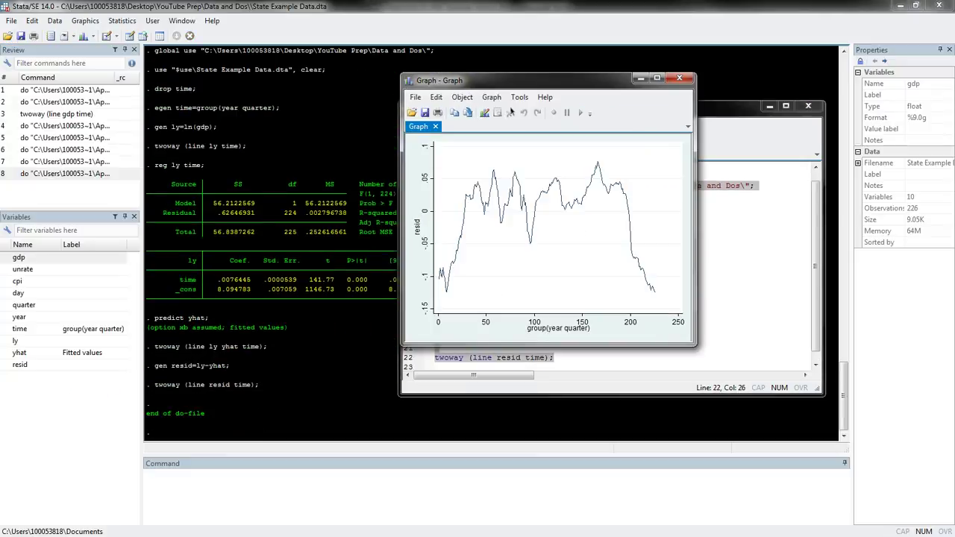
click(656, 78)
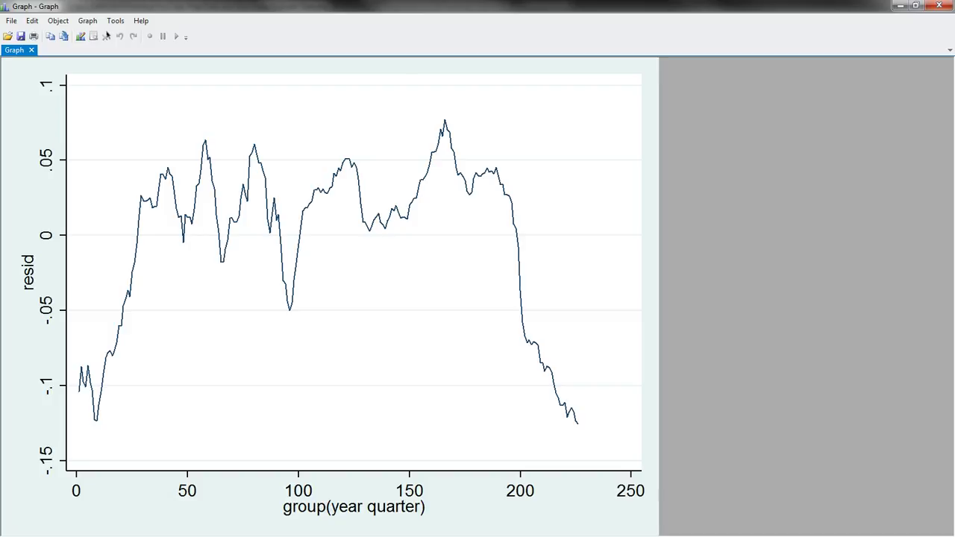
click(900, 5)
Rerun the do-file lines through "twoway (line ly yhat time);" to review the actual-versus-fitted graph, and minimize it.
click(496, 300)
drag(564, 319, 435, 166)
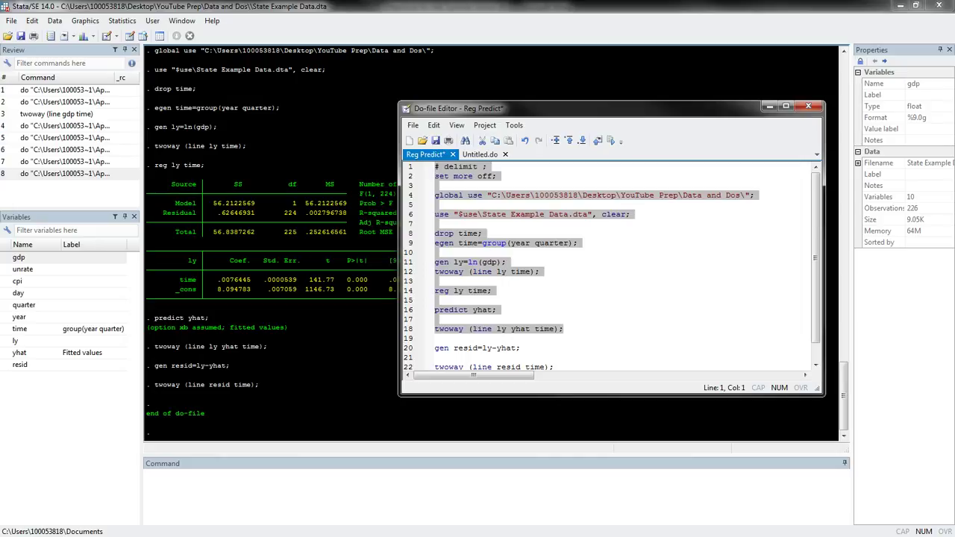
click(610, 140)
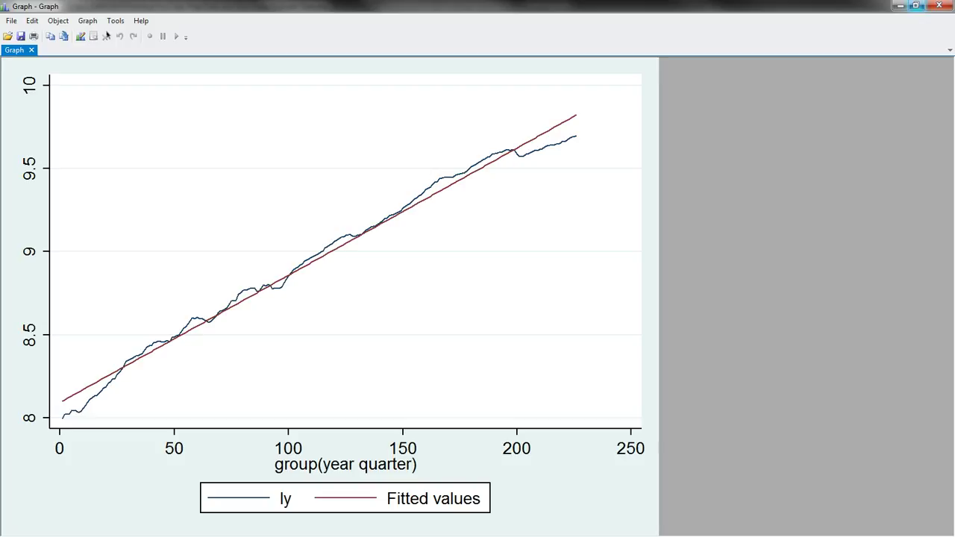
click(899, 6)
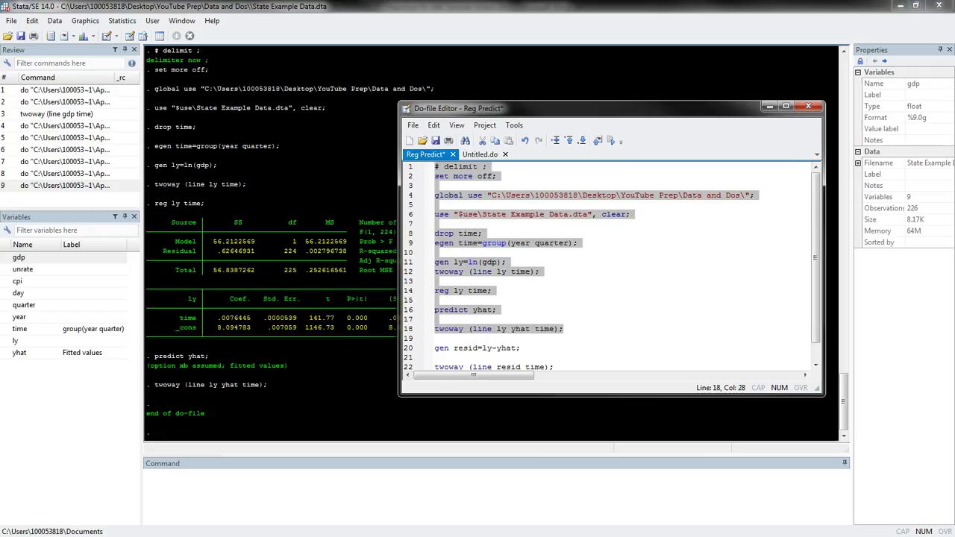
Rerun the whole do-file, including the residual commands, and enlarge the resid-over-time graph to full screen.
click(436, 357)
scroll(607, 266, down, 1)
key(ctrl+a)
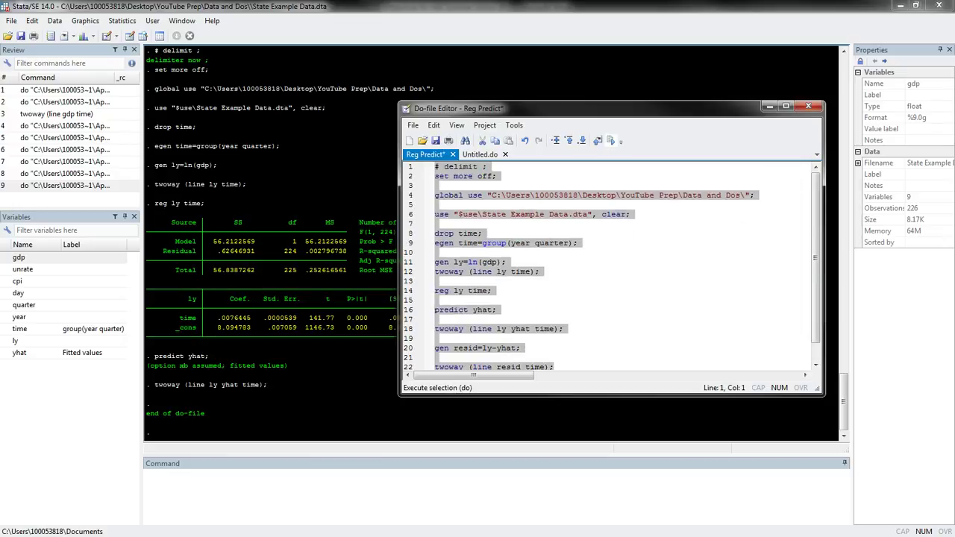
click(610, 140)
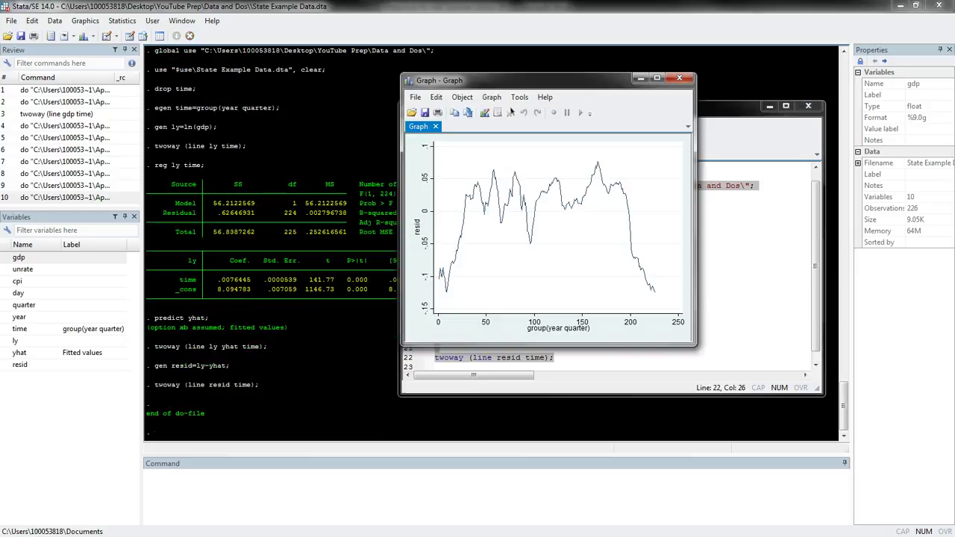
double_click(523, 74)
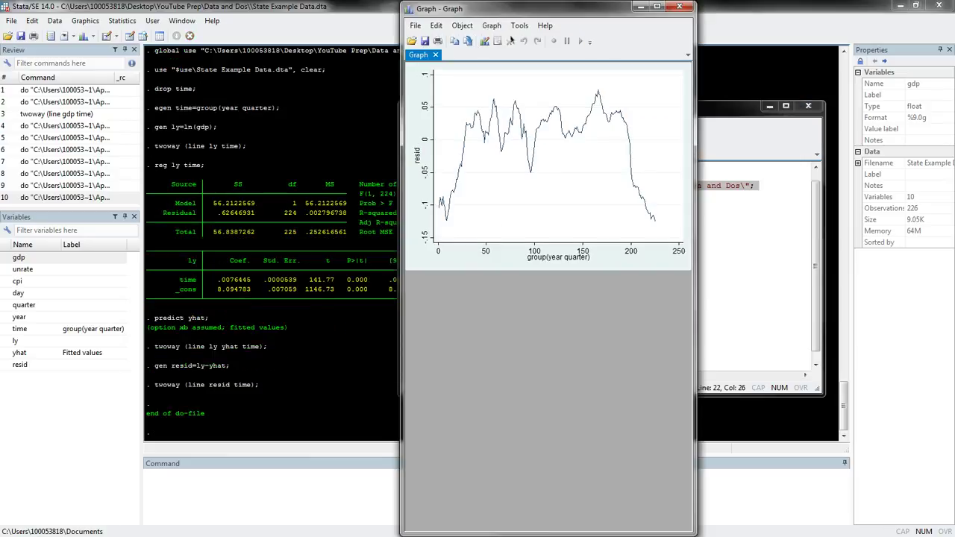
double_click(523, 2)
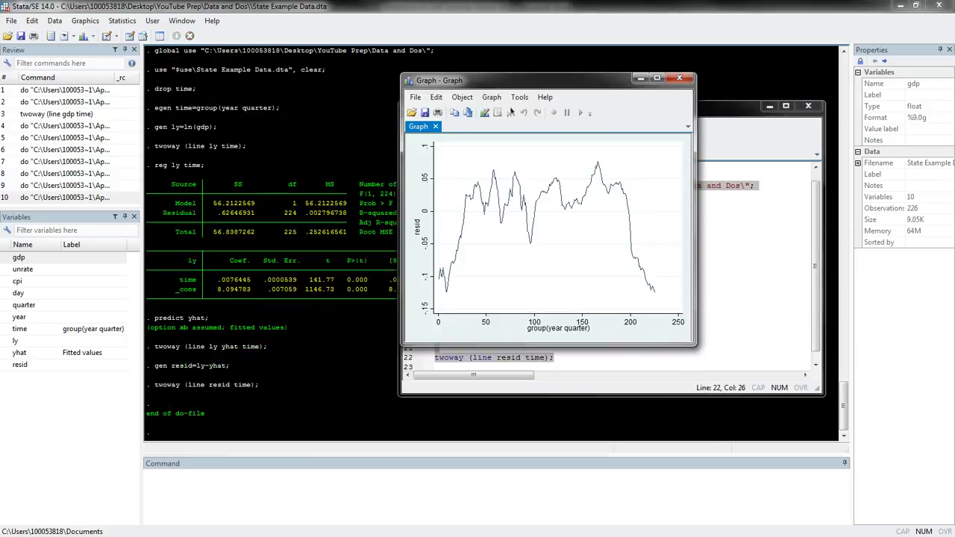
double_click(522, 80)
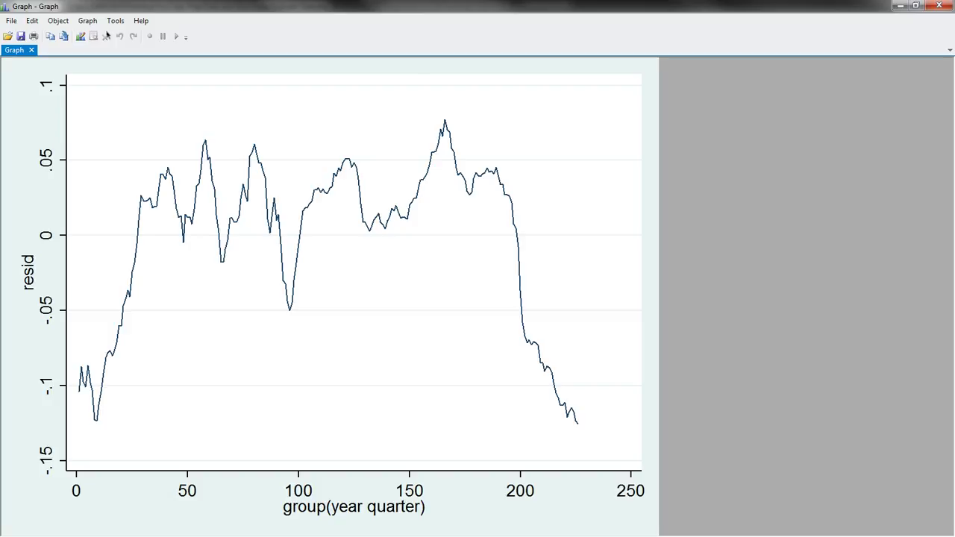